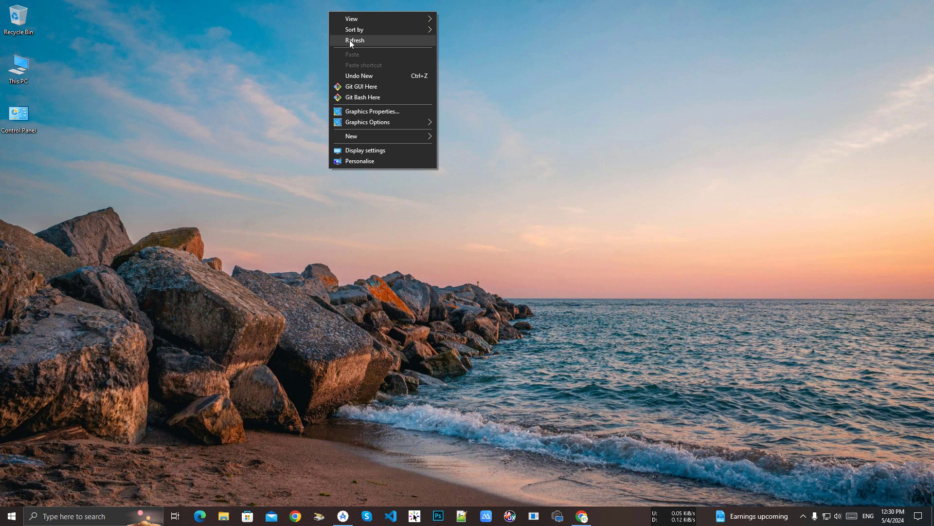
{"action": "left_click", "coordinate": [350, 41]}
{"action": "right_click", "coordinate": [308, 50]}
{"action": "left_click", "coordinate": [334, 78]}
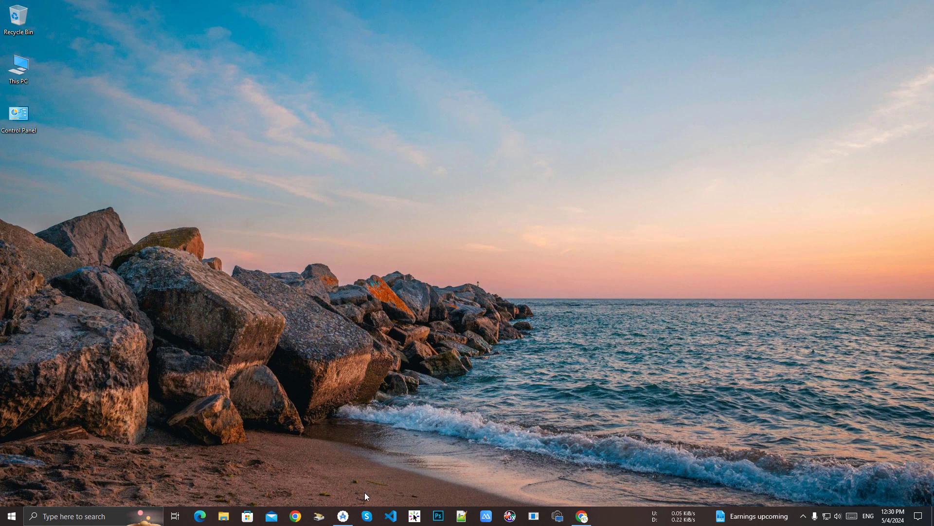
Step: Switch to GitHub in Chrome, look through the account's repository list and start a new repository
{"action": "left_click", "coordinate": [582, 515]}
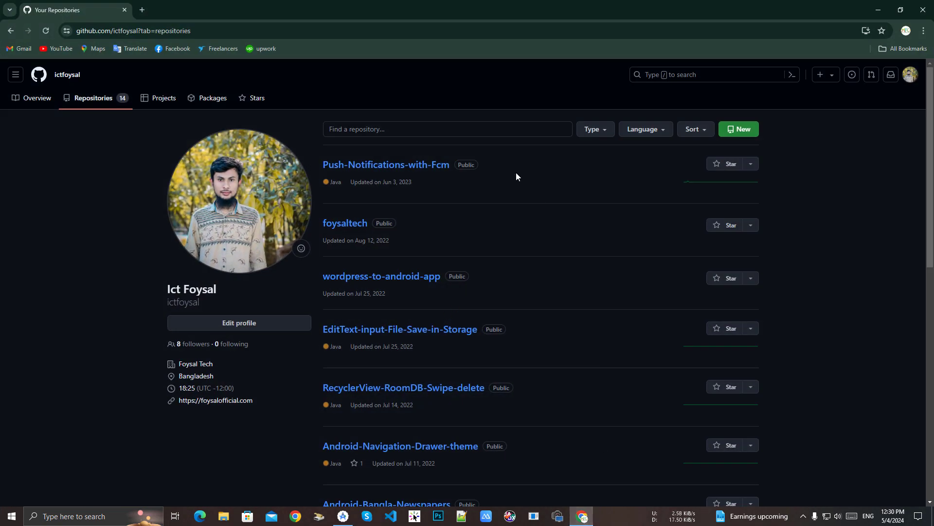
{"action": "scroll", "coordinate": [540, 215], "scroll_direction": "down", "scroll_amount": 6}
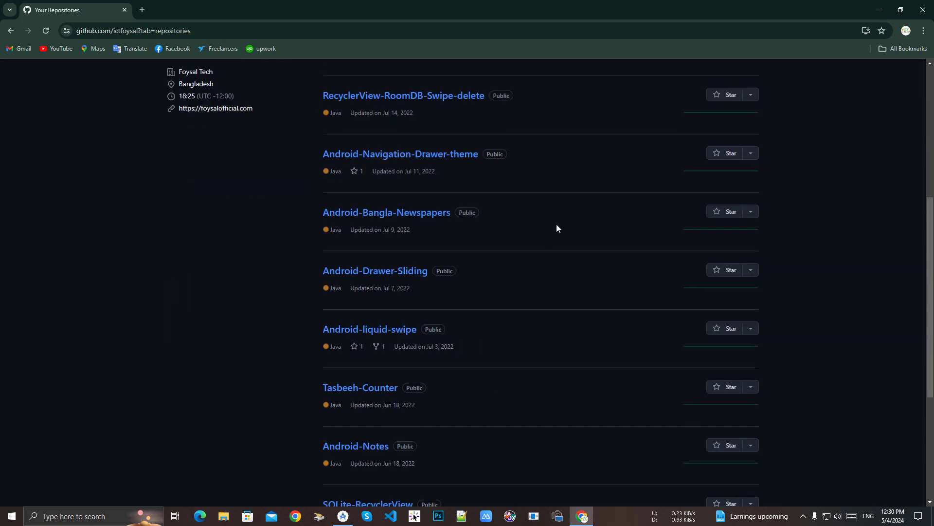
{"action": "scroll", "coordinate": [559, 225], "scroll_direction": "down", "scroll_amount": 5}
{"action": "scroll", "coordinate": [456, 339], "scroll_direction": "up", "scroll_amount": 11}
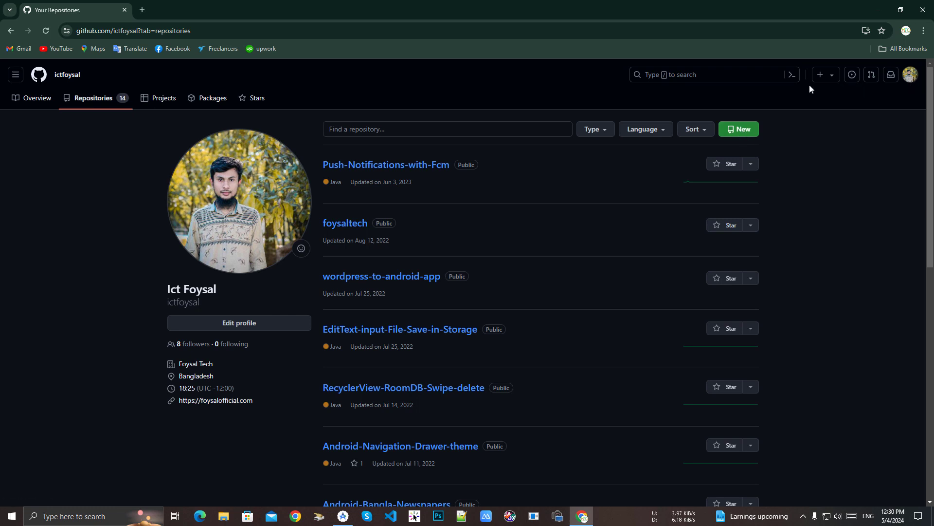
{"action": "left_click", "coordinate": [21, 100]}
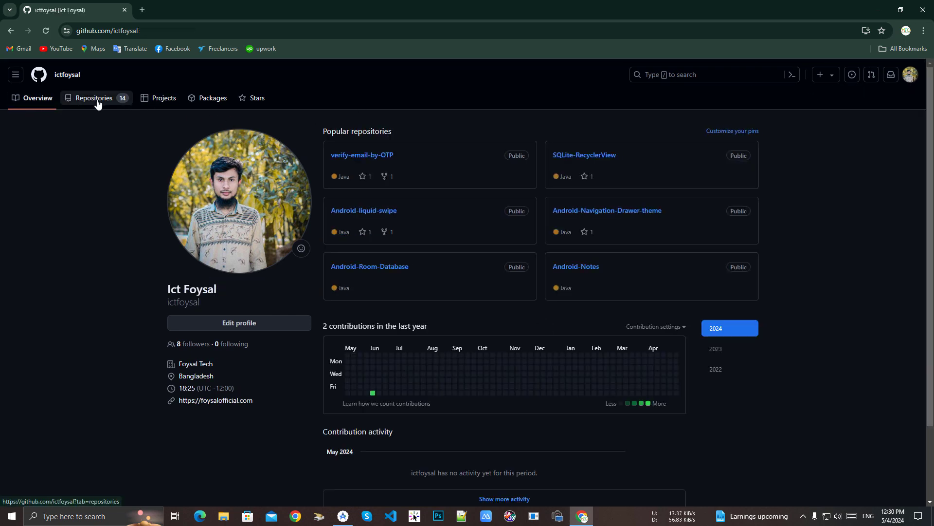
{"action": "left_click", "coordinate": [95, 99]}
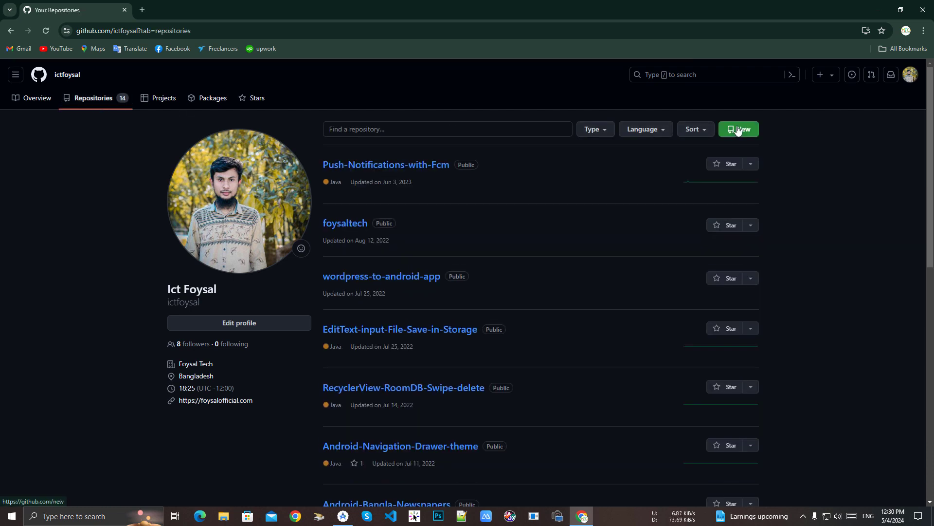
{"action": "left_click", "coordinate": [745, 131]}
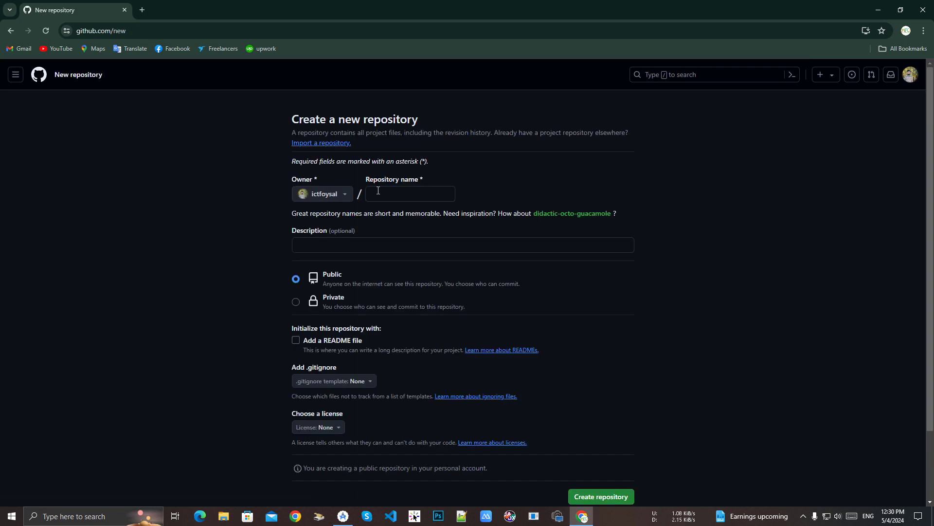
Step: Name the new repository AndroidBanglakeyboard
{"action": "left_click", "coordinate": [384, 191]}
{"action": "type", "text": "An"}
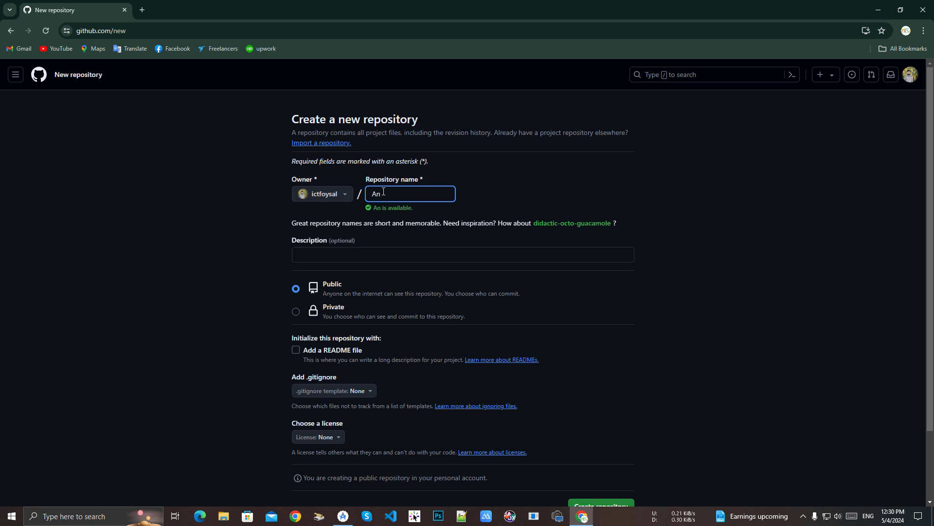
{"action": "type", "text": "droidBanglakeyboard"}
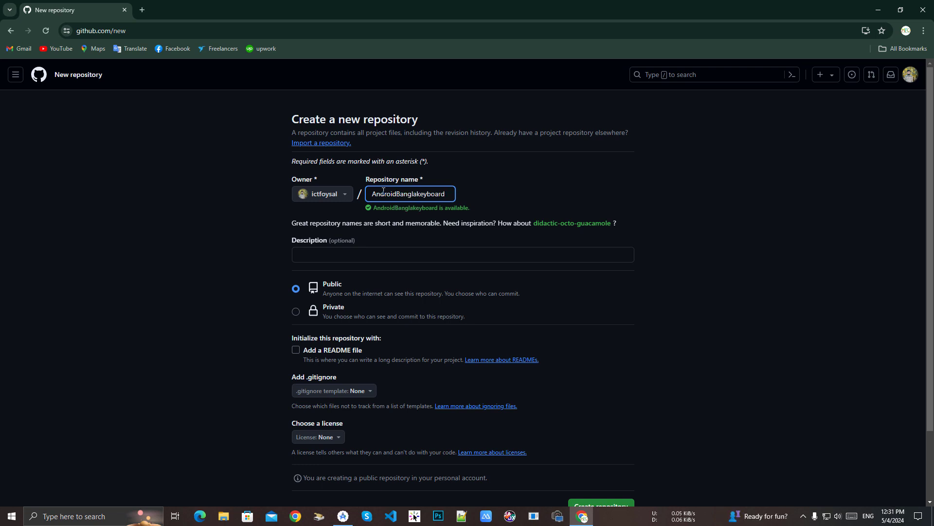
{"action": "left_click", "coordinate": [501, 193]}
Step: Set the repository's visibility to Public, leave the description empty and create the repository
{"action": "scroll", "coordinate": [359, 290], "scroll_direction": "down", "scroll_amount": 2}
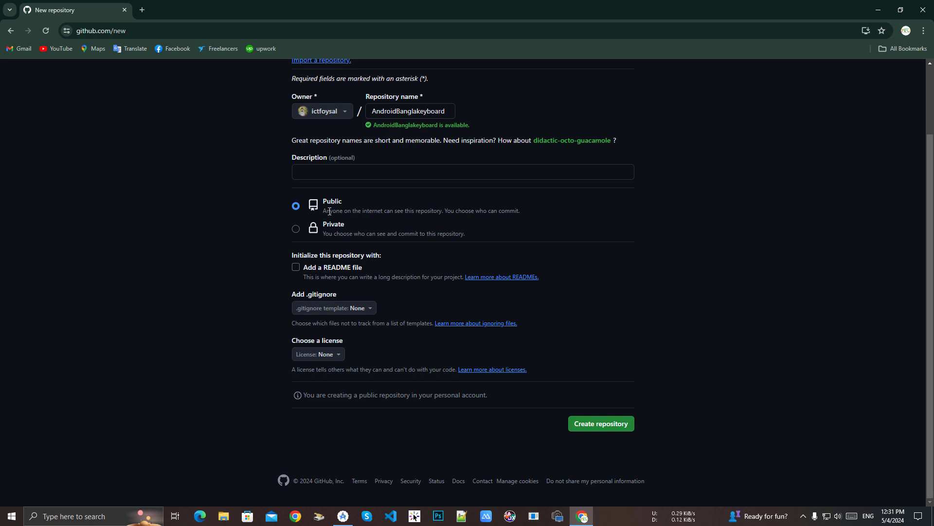
{"action": "left_click", "coordinate": [296, 229]}
{"action": "left_click", "coordinate": [296, 206]}
{"action": "scroll", "coordinate": [470, 252], "scroll_direction": "up", "scroll_amount": 2}
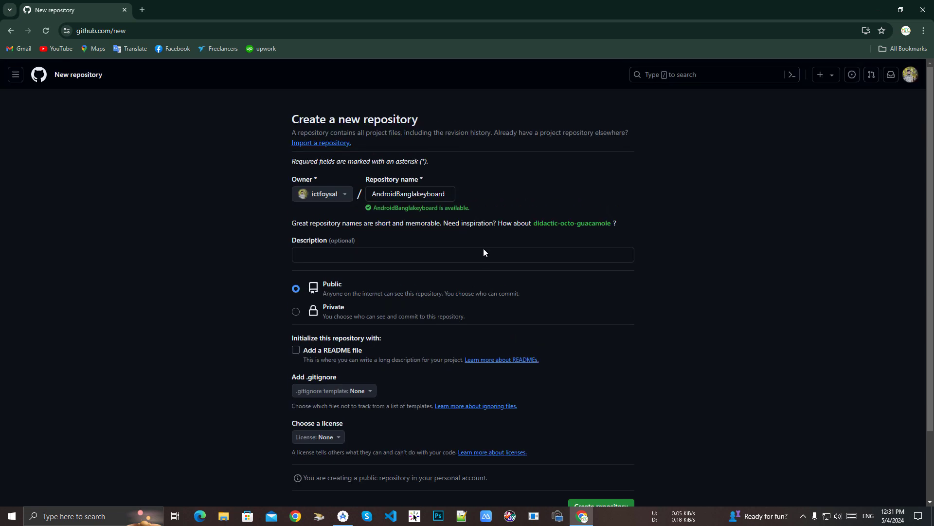
{"action": "scroll", "coordinate": [405, 264], "scroll_direction": "down", "scroll_amount": 2}
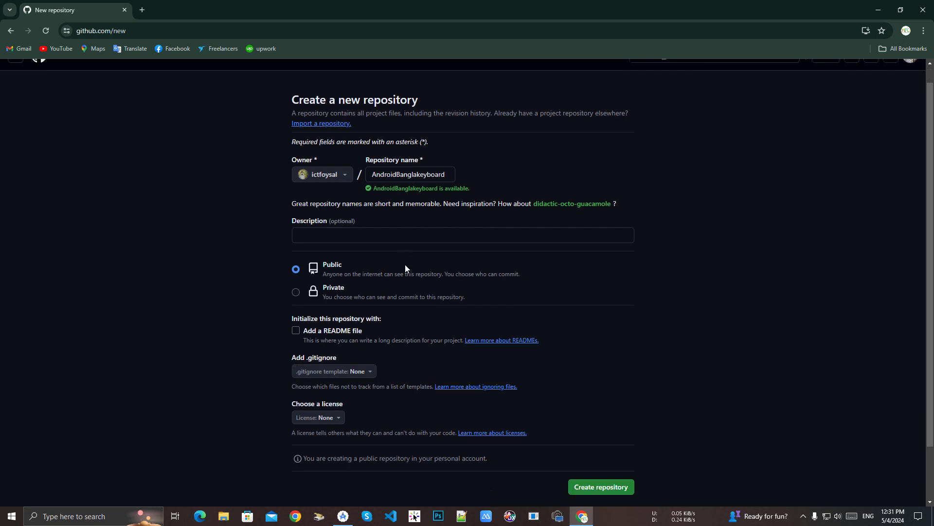
{"action": "scroll", "coordinate": [406, 270], "scroll_direction": "up", "scroll_amount": 2}
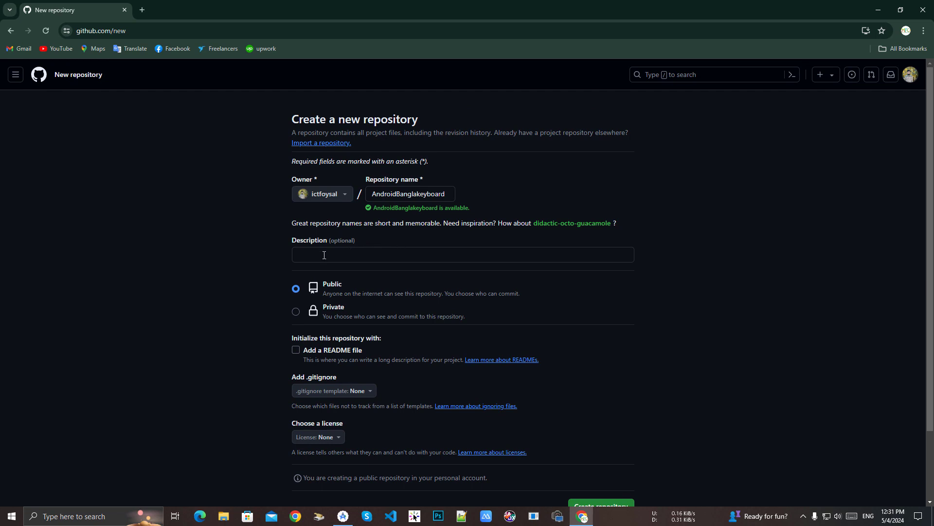
{"action": "scroll", "coordinate": [413, 281], "scroll_direction": "down", "scroll_amount": 2}
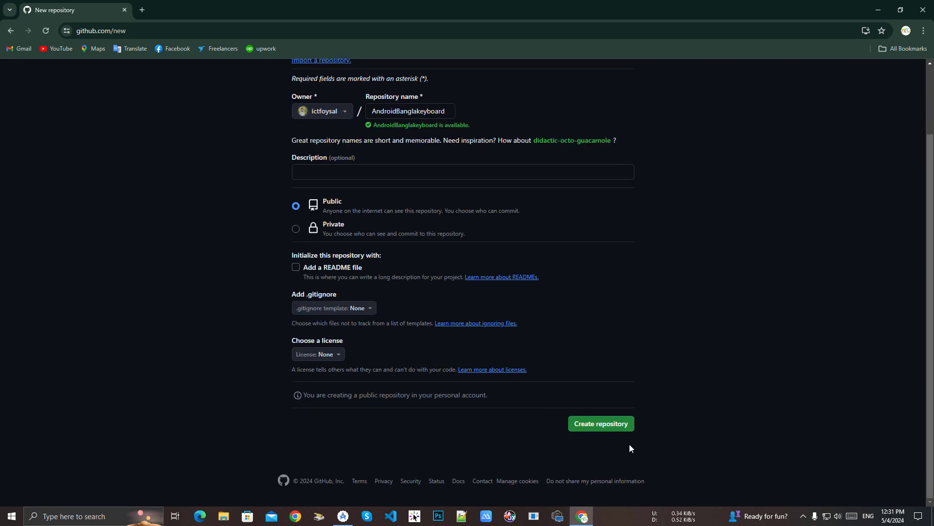
{"action": "left_click", "coordinate": [599, 424]}
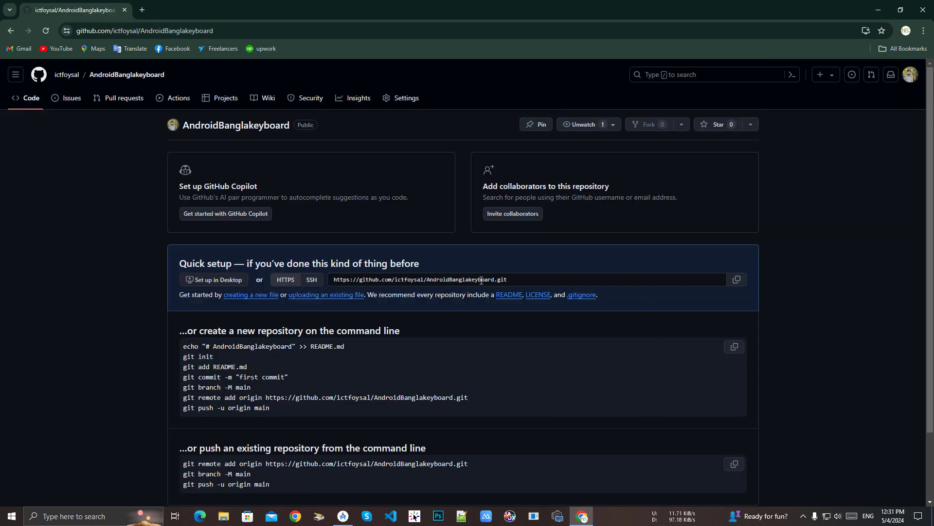
Step: Copy the HTTPS address of the AndroidBanglakeyboard repository from its quick setup section
{"action": "left_click_drag", "start_coordinate": [521, 281], "coordinate": [342, 280]}
{"action": "left_click", "coordinate": [549, 275]}
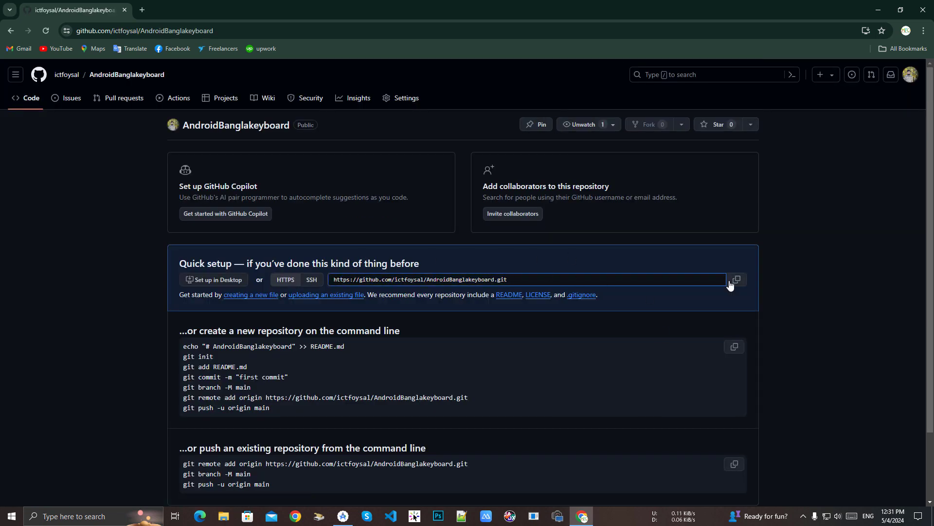
{"action": "left_click", "coordinate": [737, 279]}
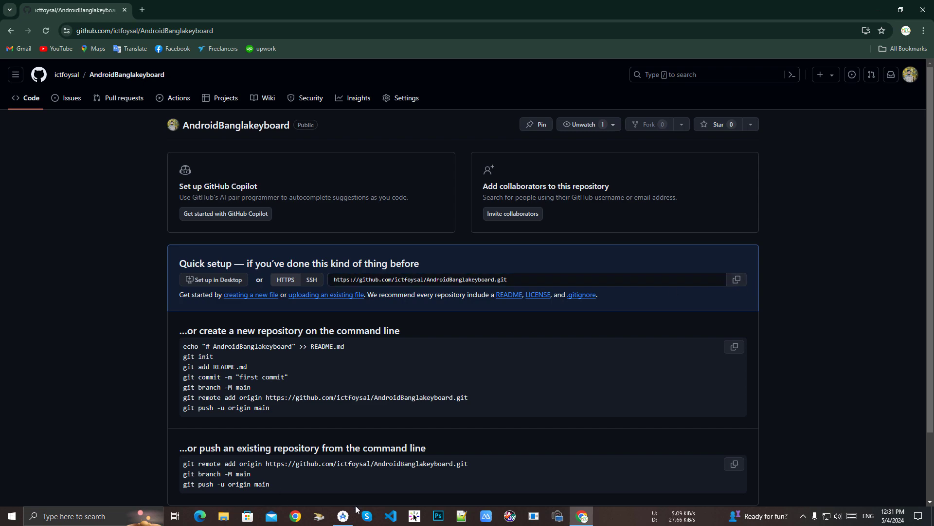
{"action": "left_click", "coordinate": [343, 516]}
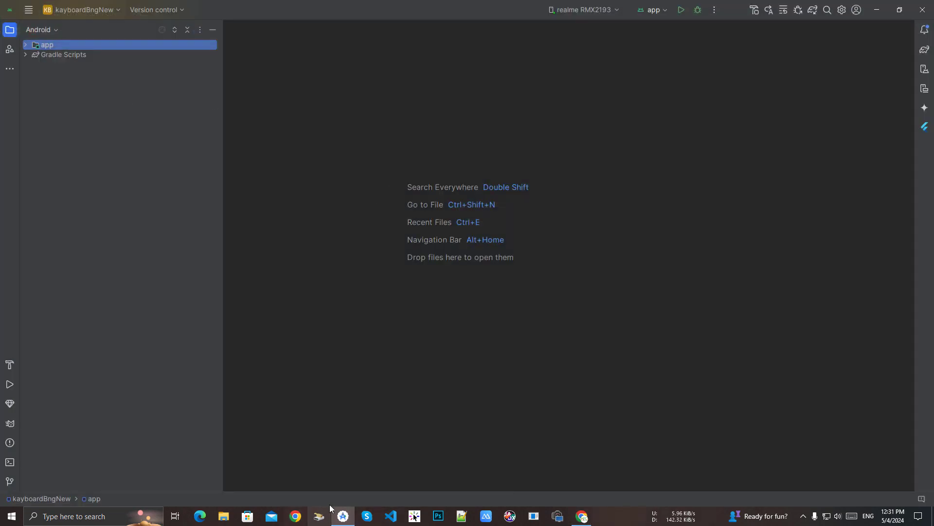
{"action": "left_click", "coordinate": [582, 516]}
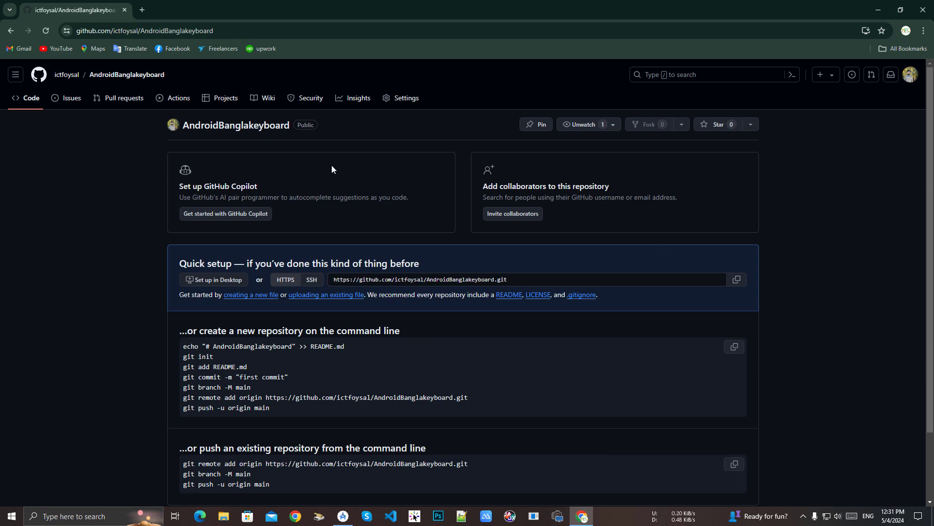
{"action": "left_click", "coordinate": [412, 98]}
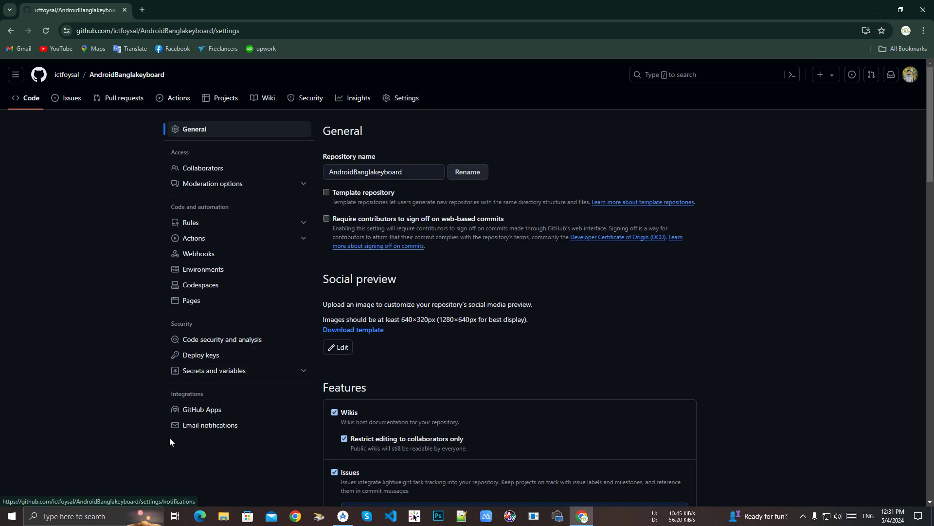
{"action": "scroll", "coordinate": [215, 427], "scroll_direction": "down", "scroll_amount": 3}
{"action": "scroll", "coordinate": [223, 344], "scroll_direction": "up", "scroll_amount": 3}
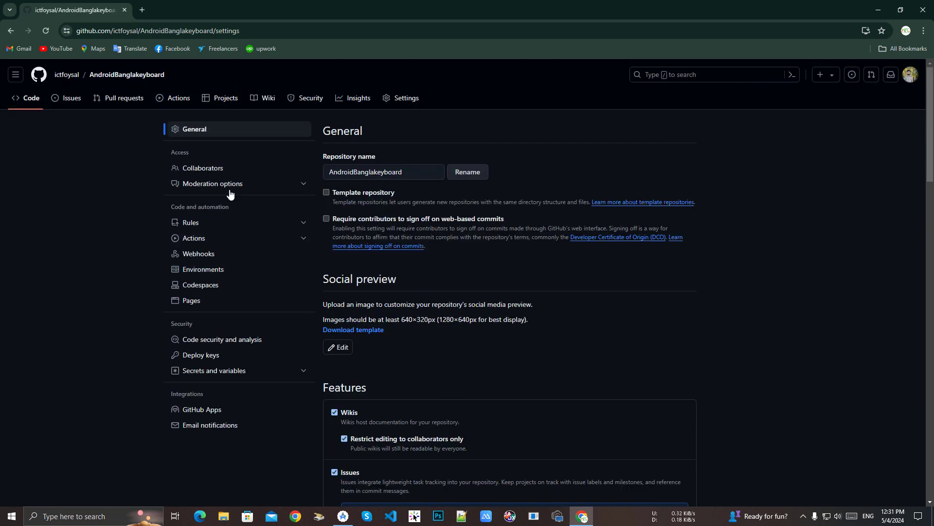
Step: Go from the GitHub profile to the account settings and open Developer Settings
{"action": "left_click", "coordinate": [55, 76]}
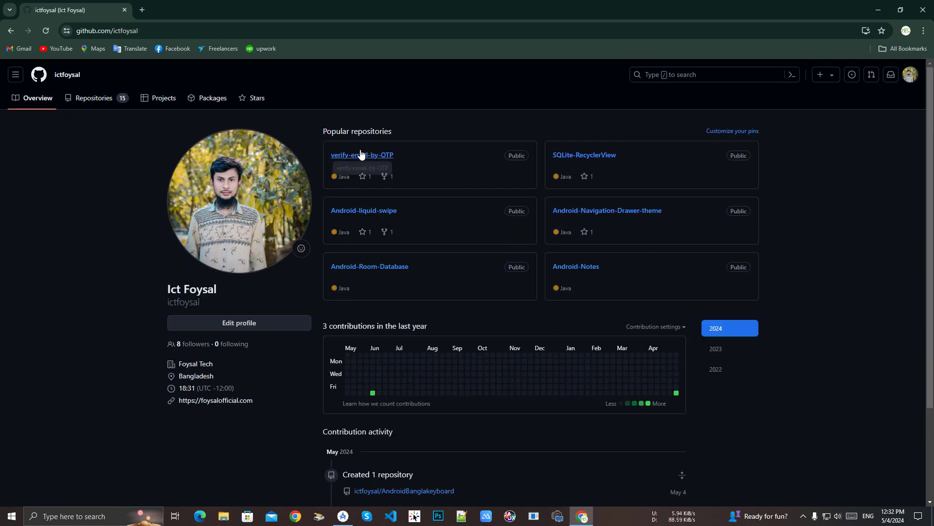
{"action": "left_click", "coordinate": [909, 79]}
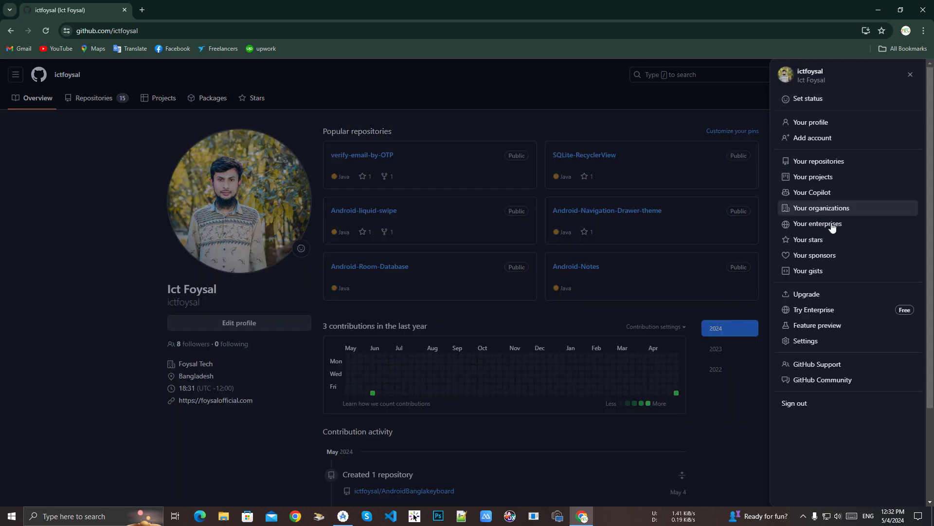
{"action": "left_click", "coordinate": [814, 344]}
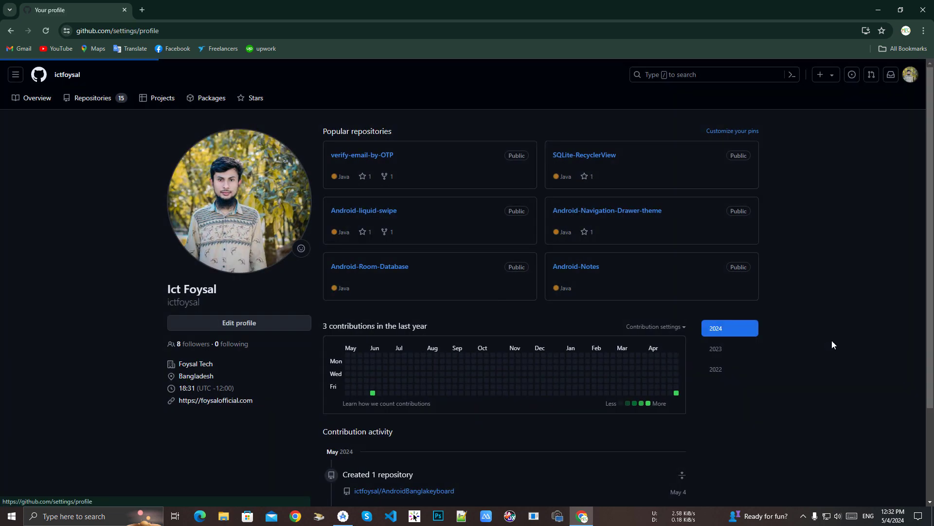
{"action": "scroll", "coordinate": [207, 376], "scroll_direction": "down", "scroll_amount": 5}
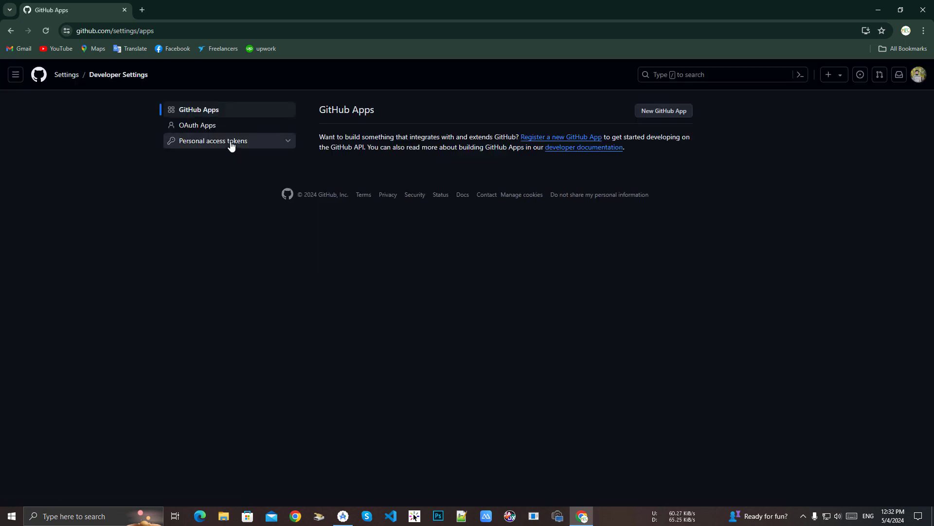
Step: Start generating a new fine-grained personal access token
{"action": "left_click", "coordinate": [231, 144]}
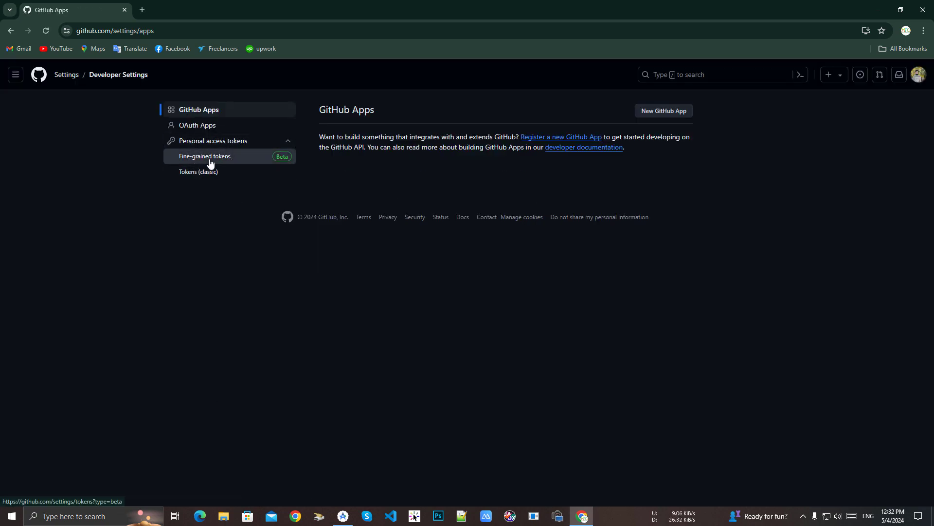
{"action": "left_click", "coordinate": [210, 162]}
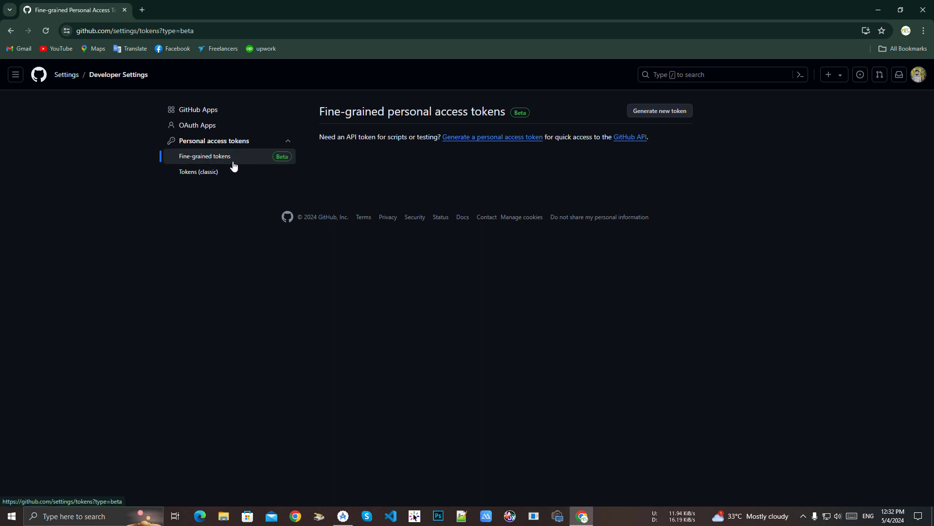
{"action": "left_click", "coordinate": [501, 138]}
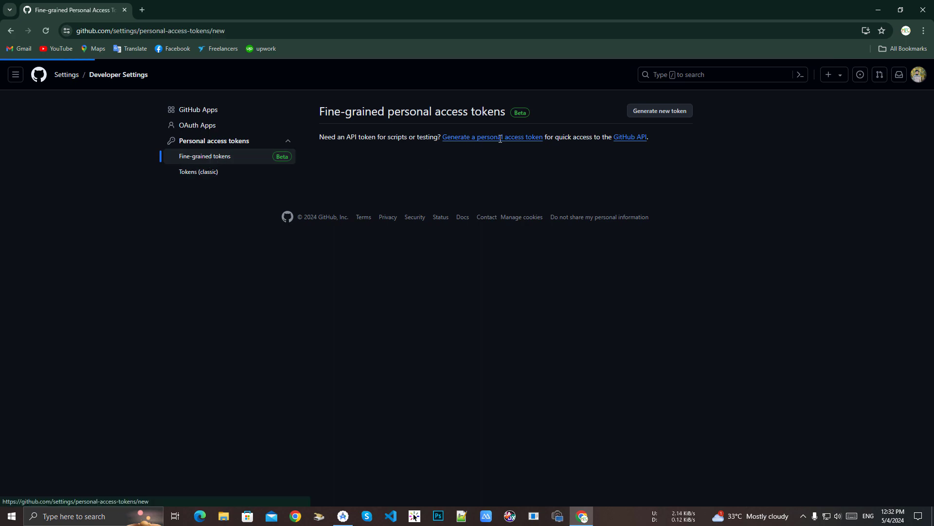
Step: Review the new token form, including its expiration choices and token name field, without changing anything
{"action": "scroll", "coordinate": [384, 240], "scroll_direction": "down", "scroll_amount": 4}
{"action": "scroll", "coordinate": [352, 363], "scroll_direction": "up", "scroll_amount": 4}
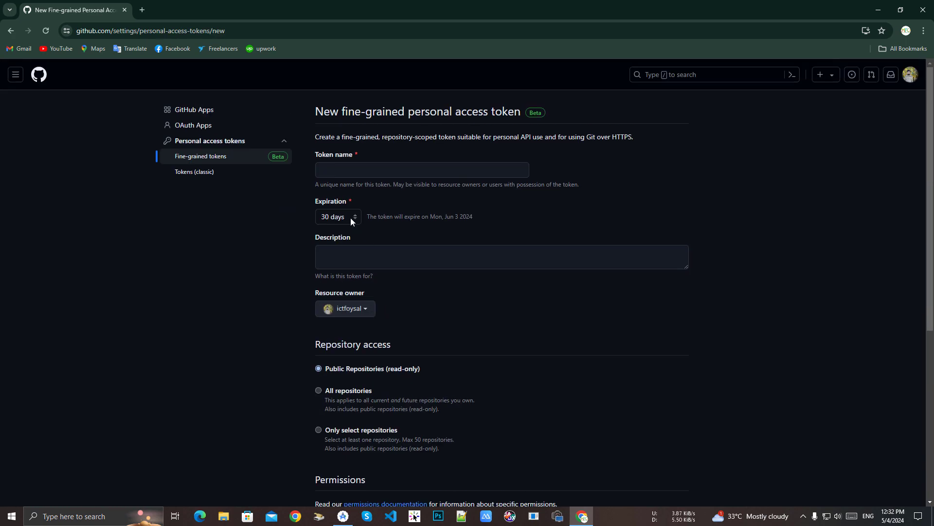
{"action": "left_click", "coordinate": [341, 217]}
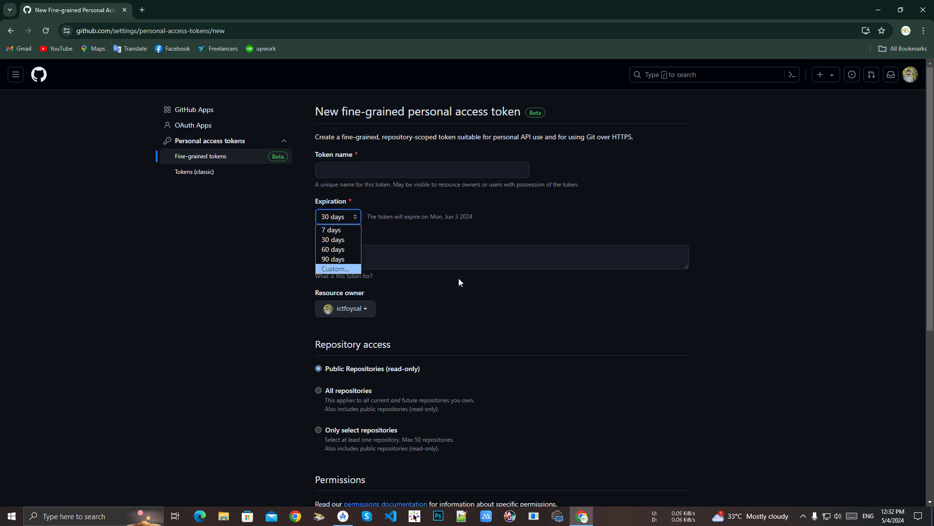
{"action": "left_click", "coordinate": [362, 256]}
{"action": "scroll", "coordinate": [384, 258], "scroll_direction": "down", "scroll_amount": 2}
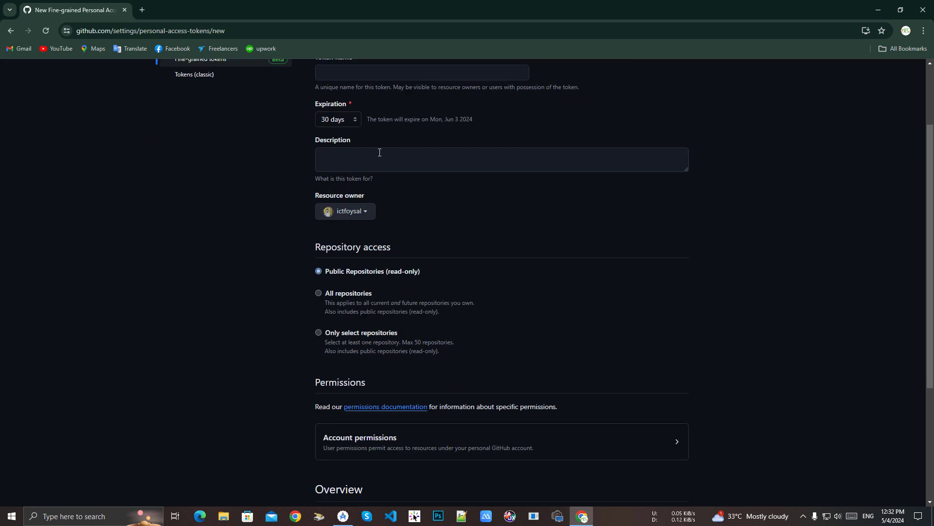
{"action": "scroll", "coordinate": [380, 152], "scroll_direction": "up", "scroll_amount": 2}
{"action": "left_click", "coordinate": [379, 164]}
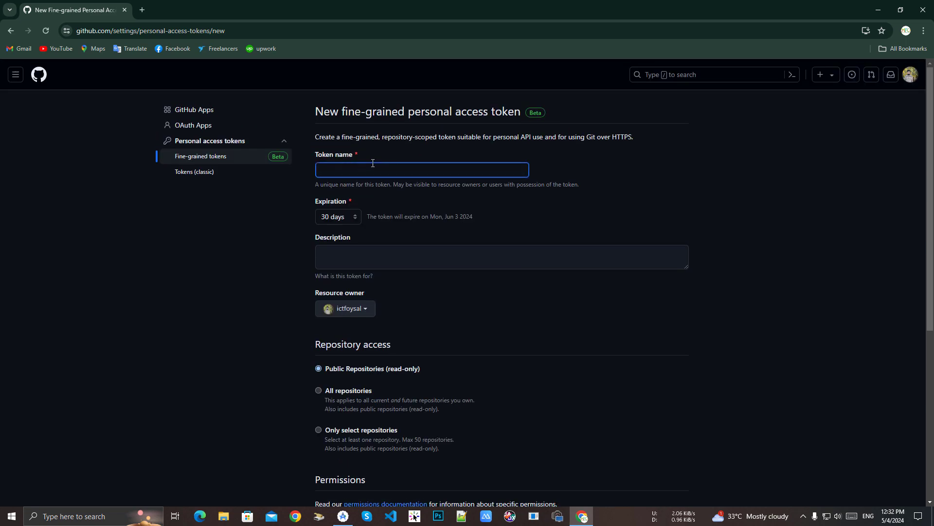
Step: Expand the new token's account permissions and examine the listed permission entries
{"action": "scroll", "coordinate": [313, 352], "scroll_direction": "down", "scroll_amount": 6}
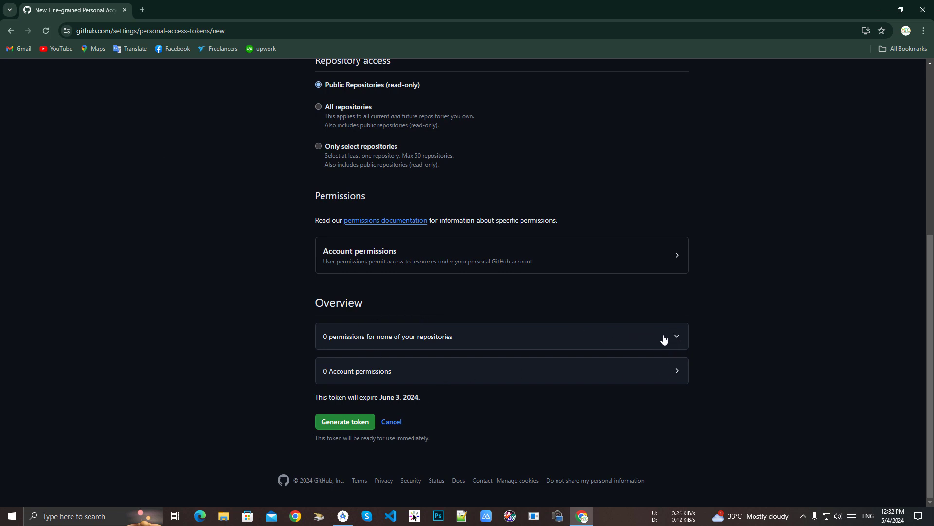
{"action": "left_click", "coordinate": [676, 374]}
{"action": "left_click", "coordinate": [675, 255]}
{"action": "scroll", "coordinate": [404, 260], "scroll_direction": "down", "scroll_amount": 4}
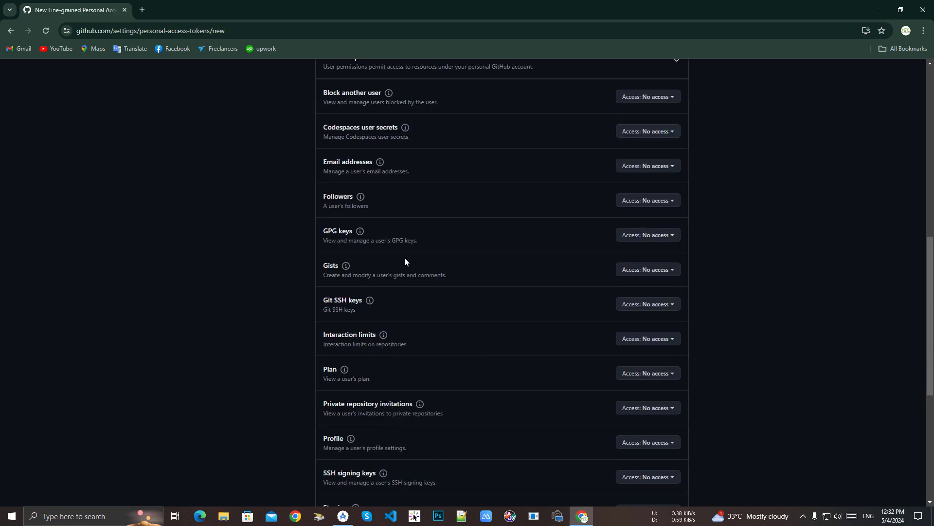
{"action": "scroll", "coordinate": [410, 236], "scroll_direction": "down", "scroll_amount": 3}
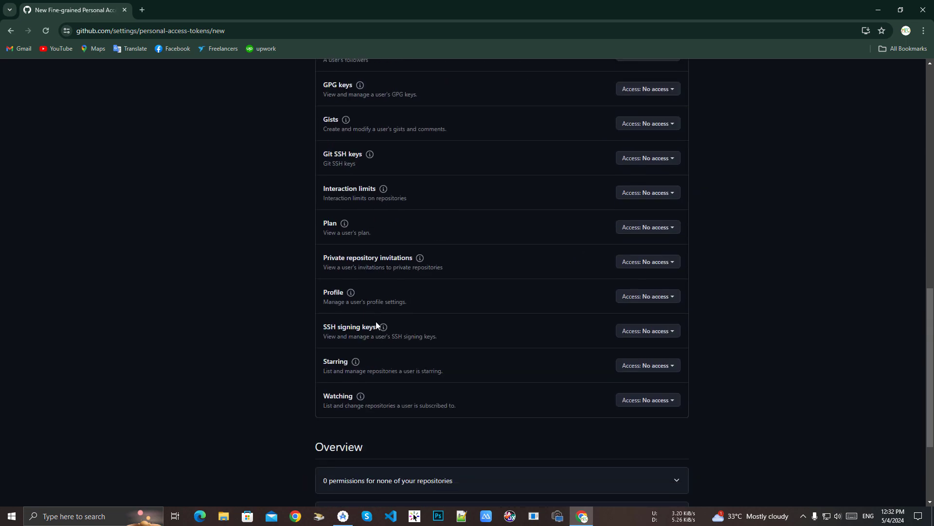
Step: Set the new token's GPG keys and Email addresses account permissions to Read and write
{"action": "scroll", "coordinate": [543, 309], "scroll_direction": "down", "scroll_amount": 3}
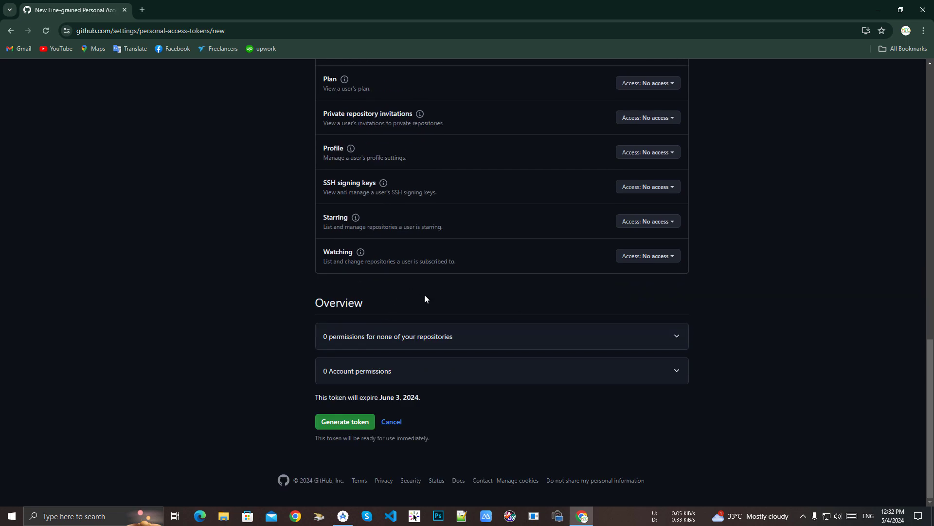
{"action": "scroll", "coordinate": [463, 274], "scroll_direction": "up", "scroll_amount": 7}
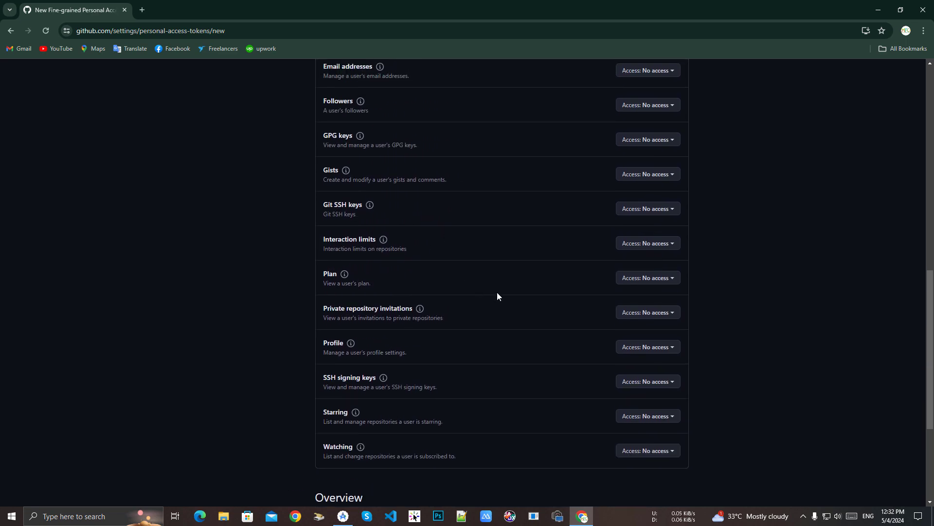
{"action": "left_click", "coordinate": [657, 288]}
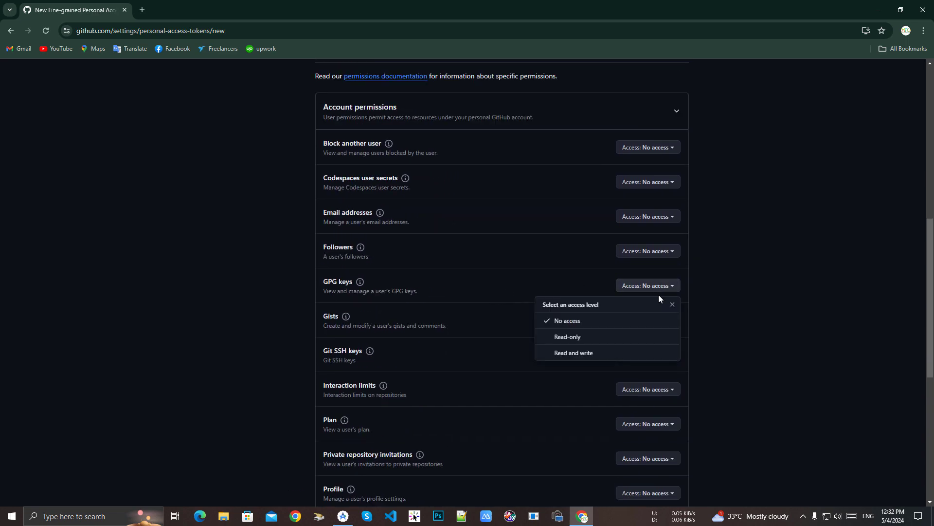
{"action": "left_click", "coordinate": [575, 353]}
{"action": "left_click", "coordinate": [639, 220]}
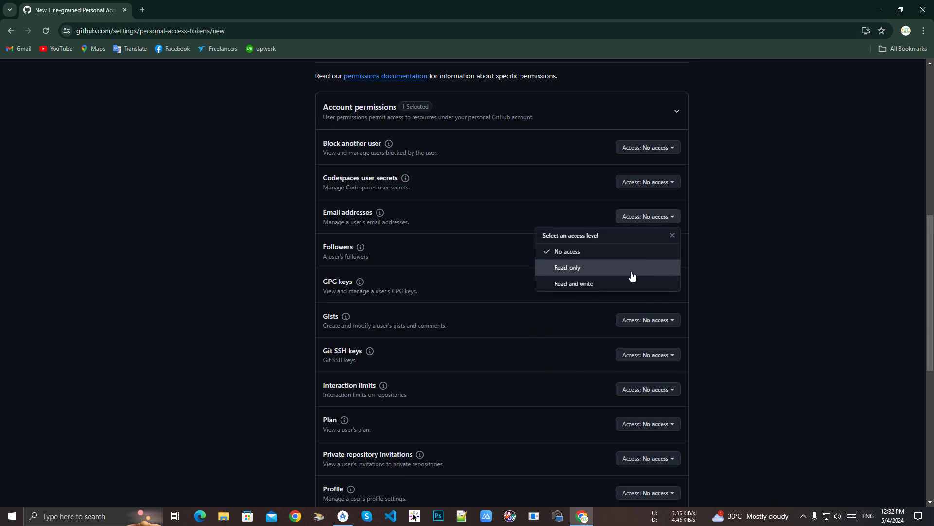
{"action": "left_click", "coordinate": [559, 286]}
{"action": "scroll", "coordinate": [413, 195], "scroll_direction": "up", "scroll_amount": 2}
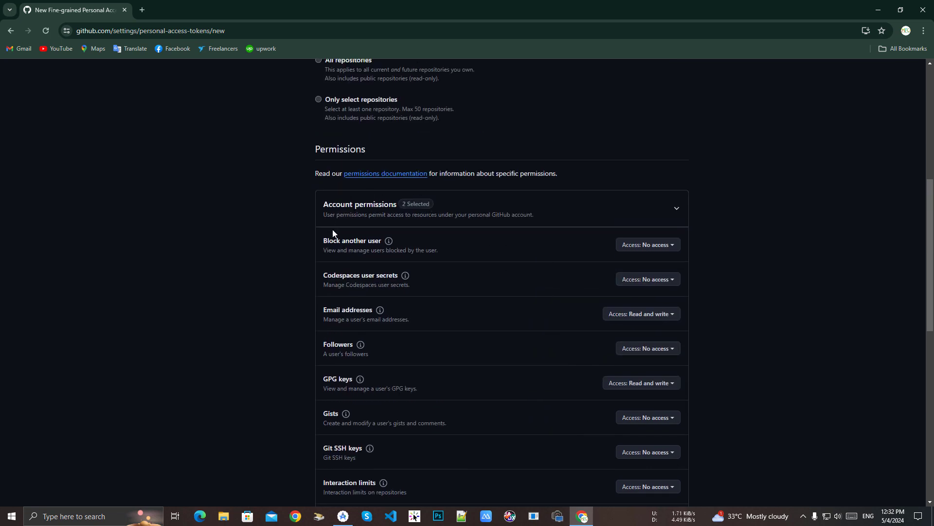
{"action": "left_click", "coordinate": [415, 208]}
{"action": "left_click", "coordinate": [415, 208]}
{"action": "scroll", "coordinate": [409, 248], "scroll_direction": "up", "scroll_amount": 7}
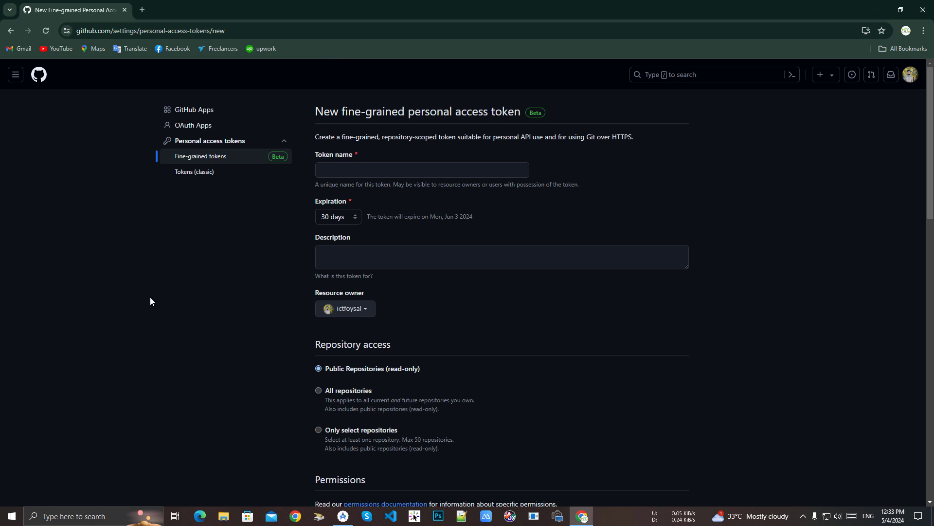
Step: Leave the new token form and go to the GitHub home dashboard
{"action": "left_click", "coordinate": [347, 518]}
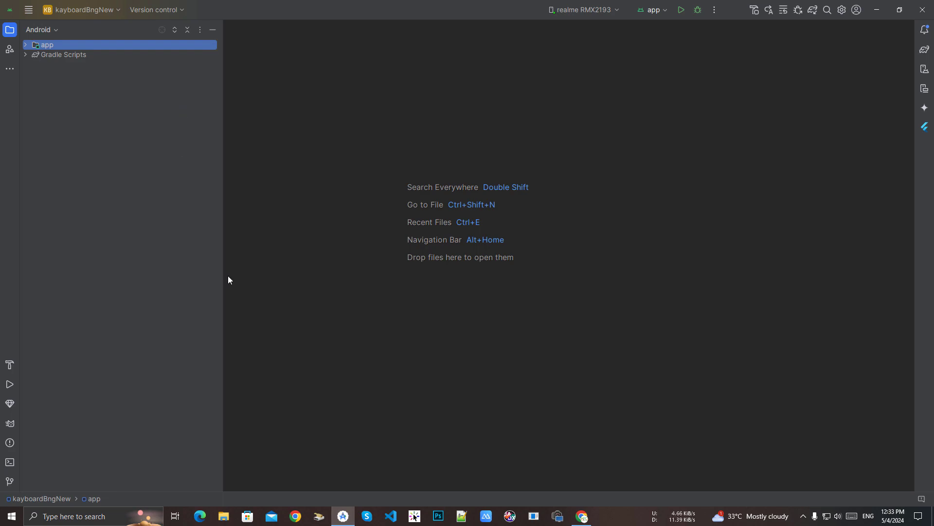
{"action": "left_click", "coordinate": [587, 514]}
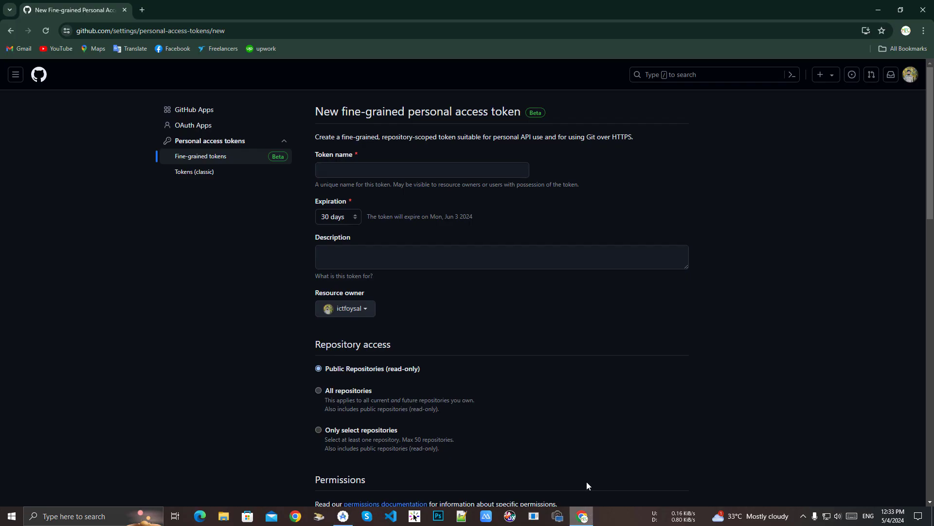
{"action": "left_click", "coordinate": [18, 74]}
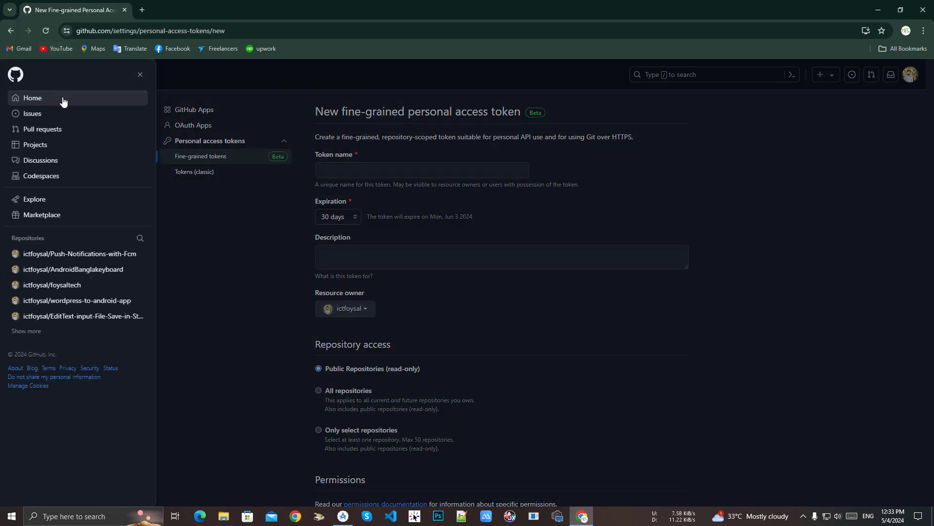
{"action": "left_click", "coordinate": [105, 97]}
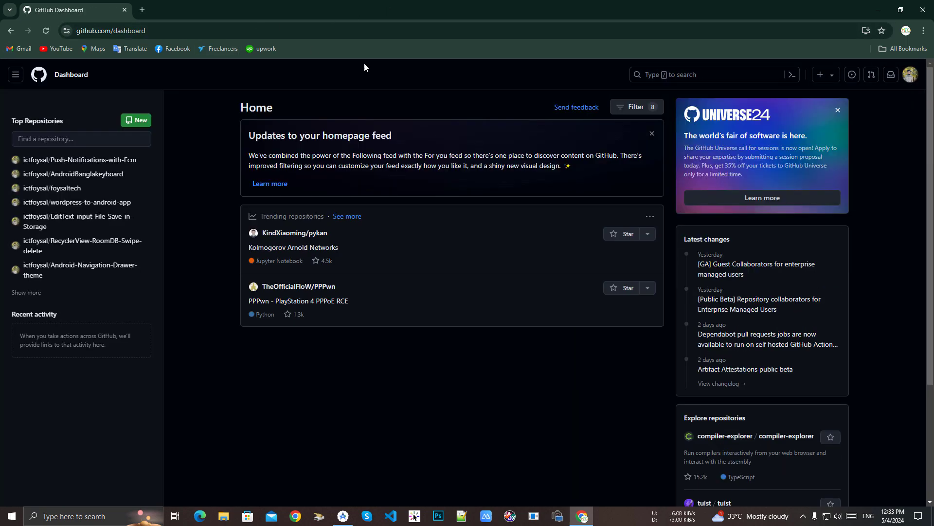
Step: Switch to Android Studio and look through its settings, closing them without changes
{"action": "left_click", "coordinate": [344, 516]}
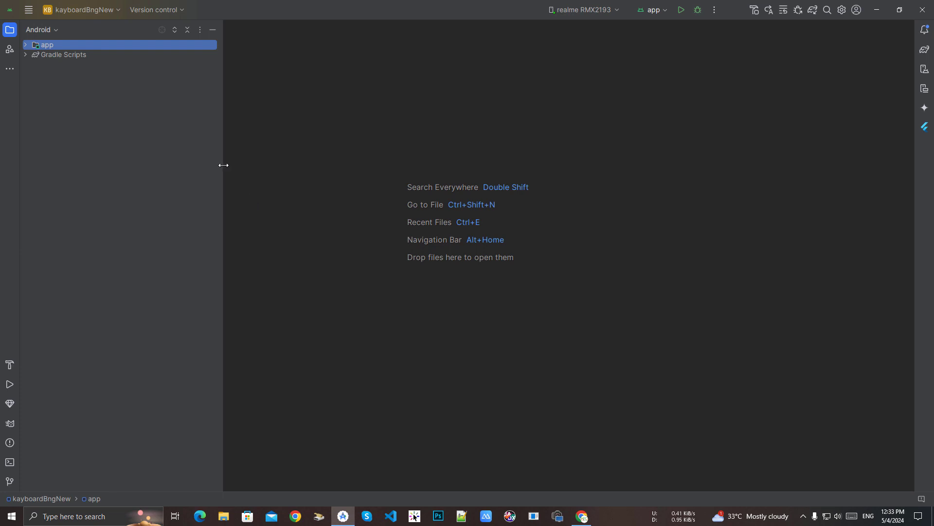
{"action": "left_click", "coordinate": [28, 10]}
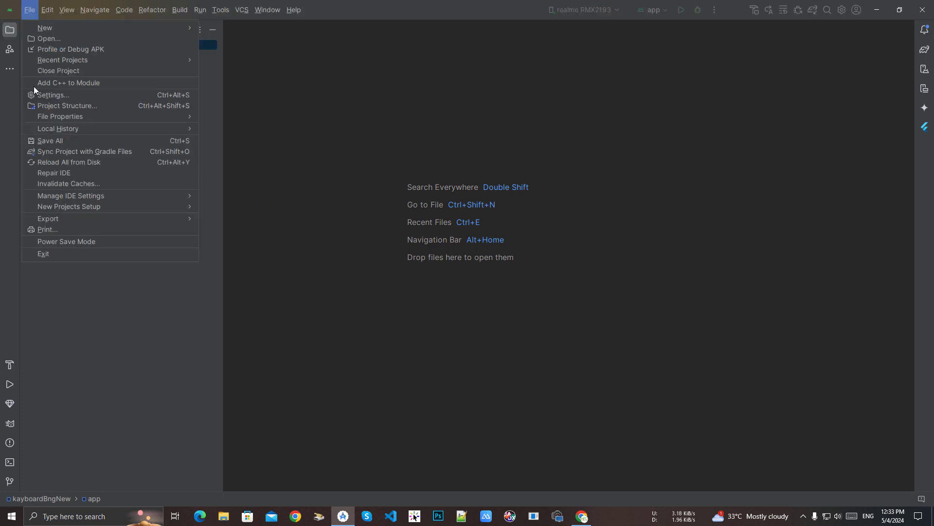
{"action": "left_click", "coordinate": [77, 96]}
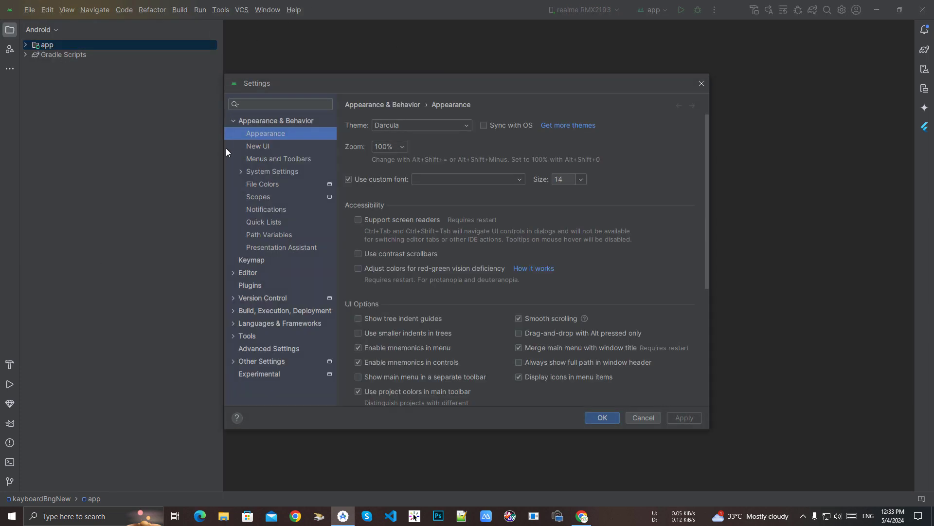
{"action": "left_click", "coordinate": [274, 103]}
{"action": "key", "text": "Escape"}
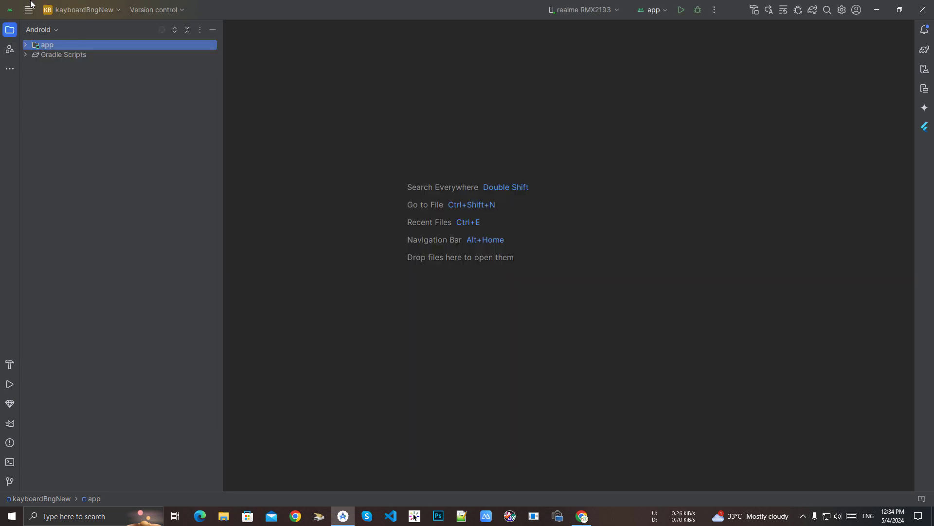
Step: Reopen the settings and search for GITH to find the GitHub version control page
{"action": "left_click", "coordinate": [30, 10]}
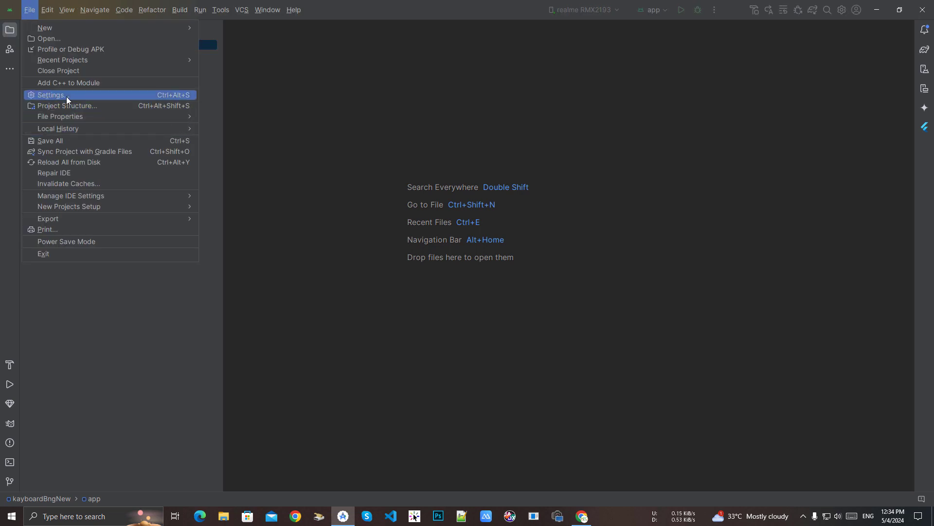
{"action": "left_click", "coordinate": [66, 96]}
{"action": "left_click", "coordinate": [254, 104]}
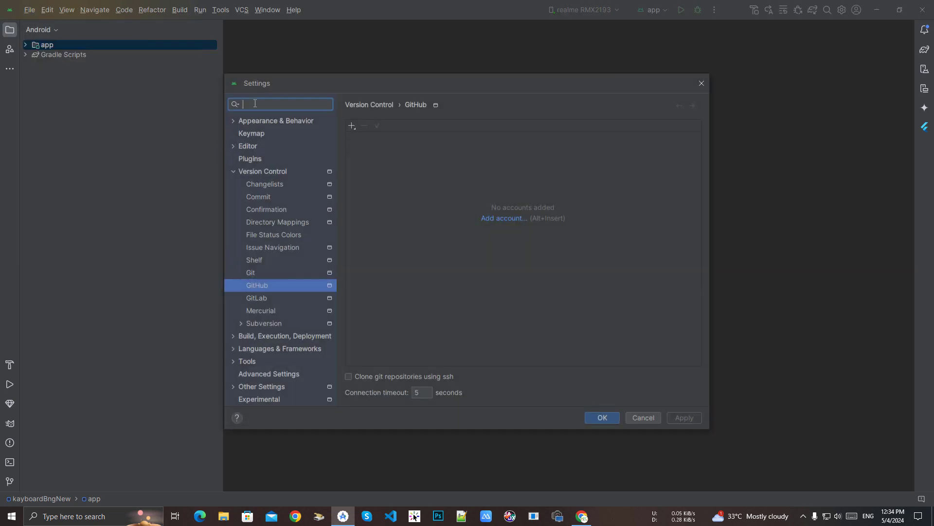
{"action": "type", "text": "GIT"}
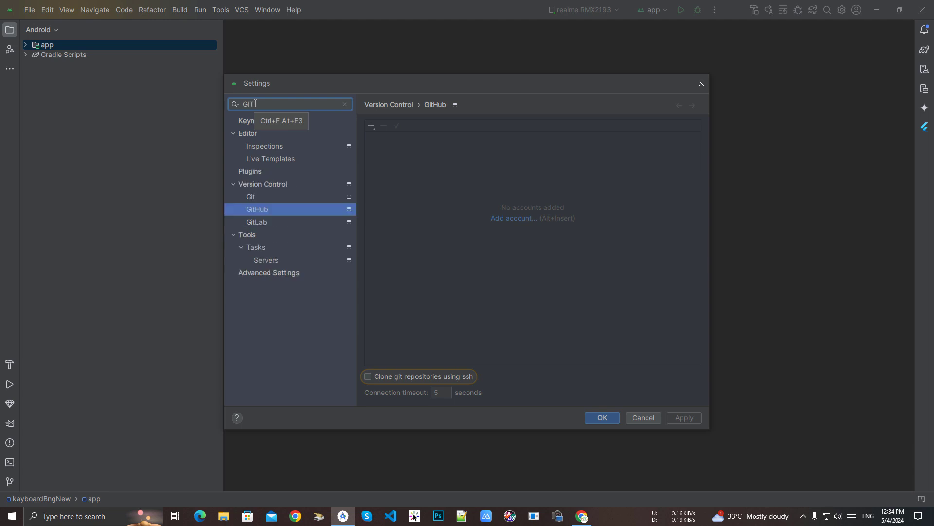
{"action": "type", "text": "H"}
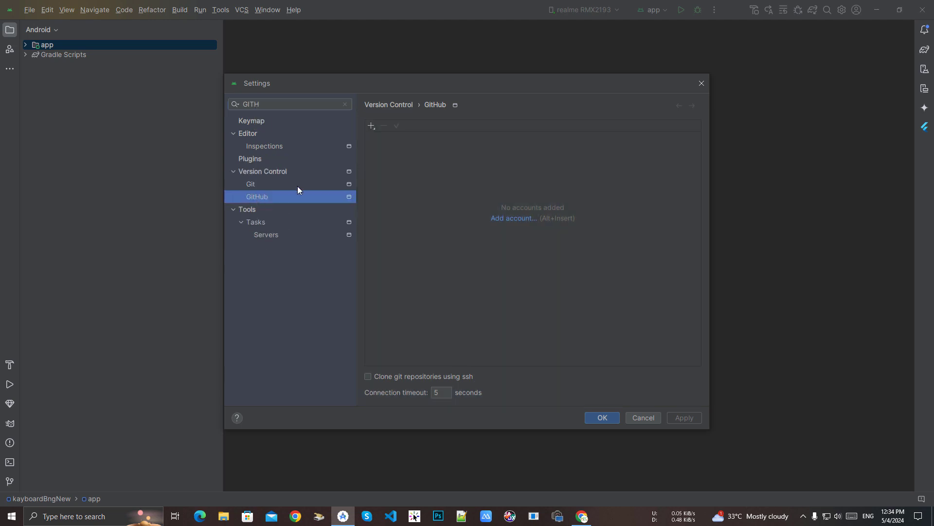
Step: Review the login options for adding a GitHub account and leave the settings without adding one
{"action": "left_click", "coordinate": [375, 125]}
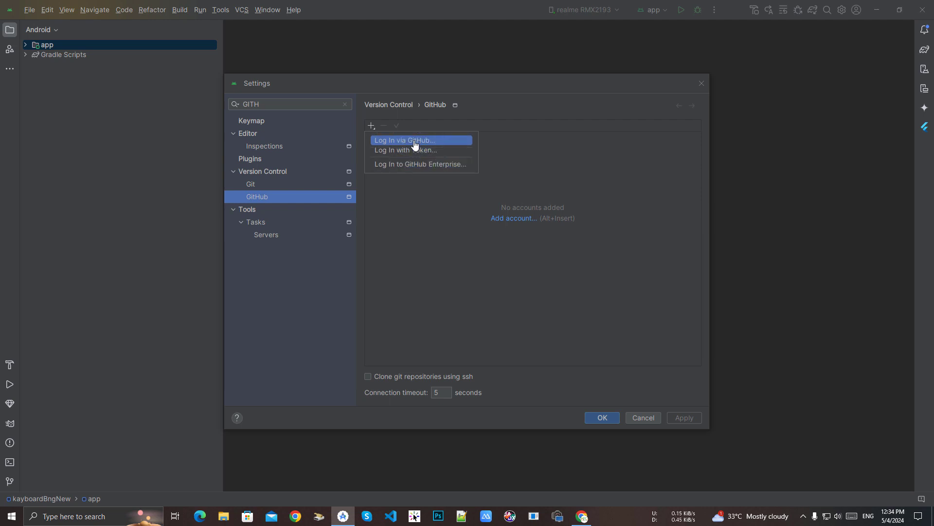
{"action": "left_click", "coordinate": [508, 232]}
{"action": "left_click", "coordinate": [511, 219]}
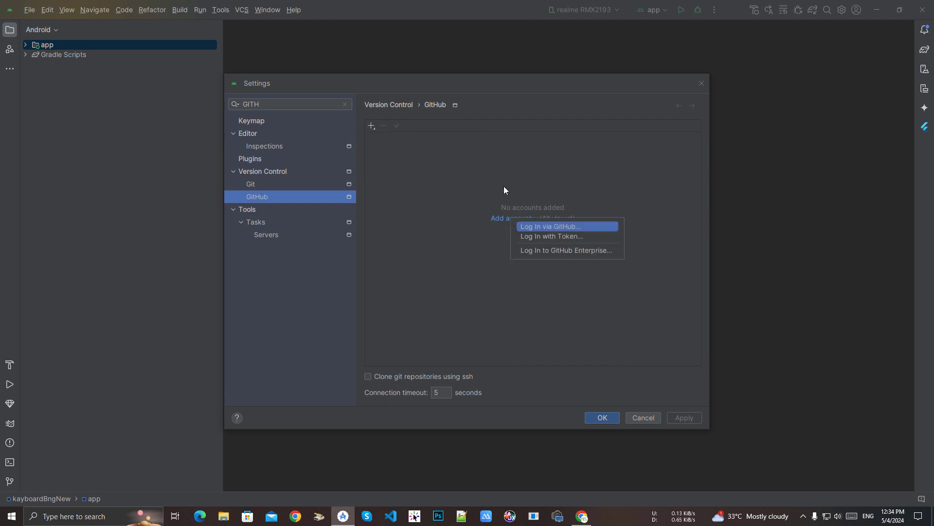
{"action": "left_click", "coordinate": [408, 147]}
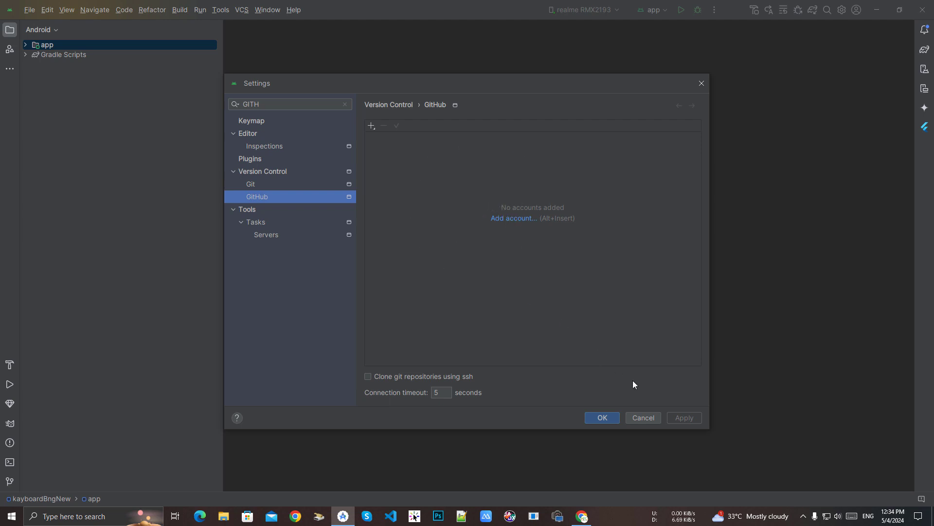
{"action": "left_click", "coordinate": [651, 417]}
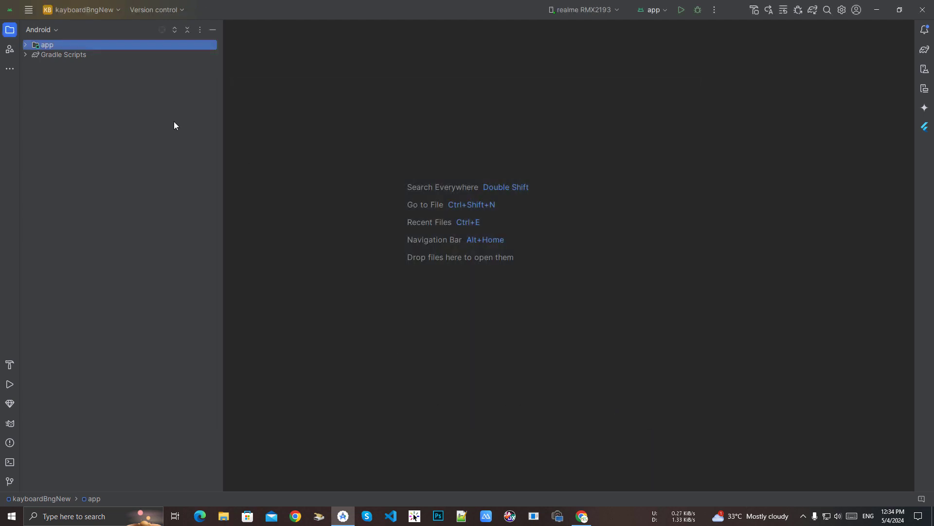
Step: Change the project tree from the Android view to the Project view
{"action": "left_click", "coordinate": [52, 32]}
{"action": "left_click", "coordinate": [55, 55]}
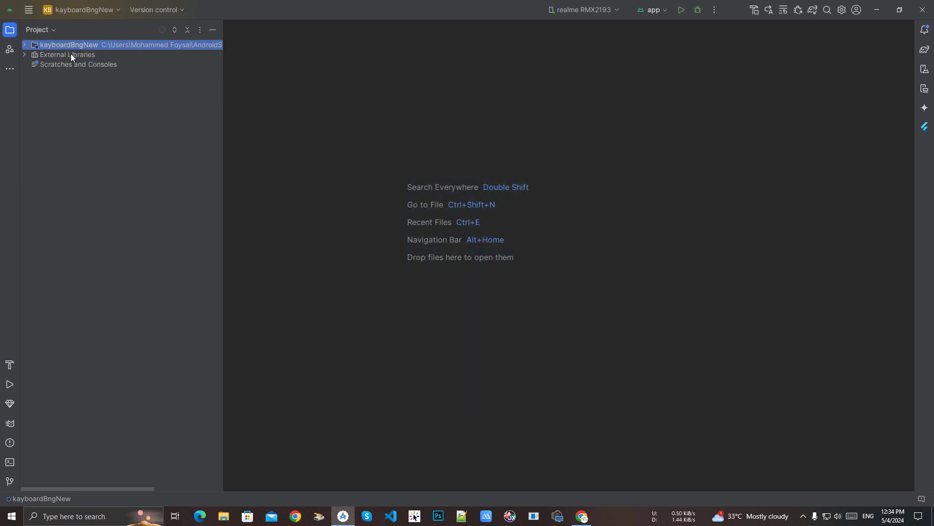
{"action": "left_click", "coordinate": [25, 44]}
{"action": "left_click", "coordinate": [25, 45]}
{"action": "left_click", "coordinate": [41, 30]}
{"action": "left_click", "coordinate": [42, 30]}
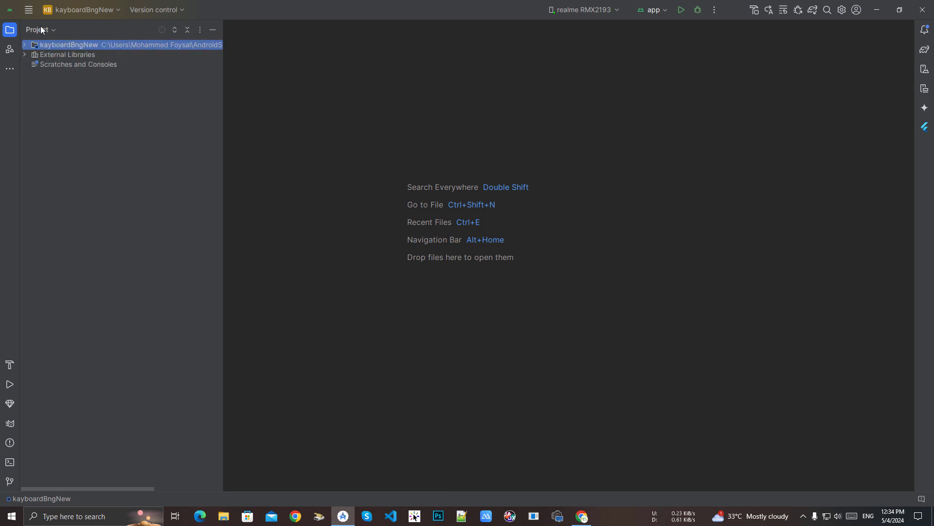
Step: Examine the top-level folders and files of kayboardBngNew and the available project tree views
{"action": "left_click", "coordinate": [25, 45]}
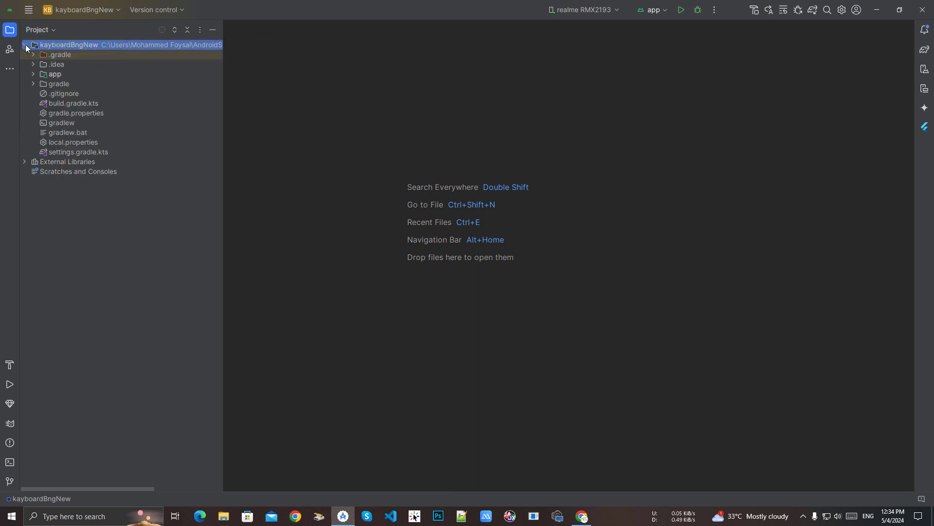
{"action": "left_click", "coordinate": [25, 45]}
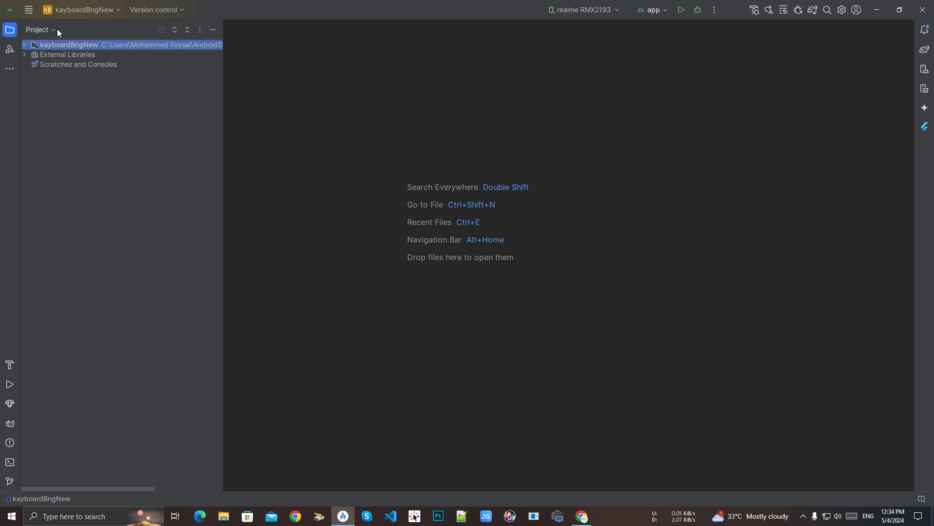
{"action": "left_click", "coordinate": [57, 32]}
{"action": "left_click", "coordinate": [57, 33]}
{"action": "left_click", "coordinate": [25, 45]}
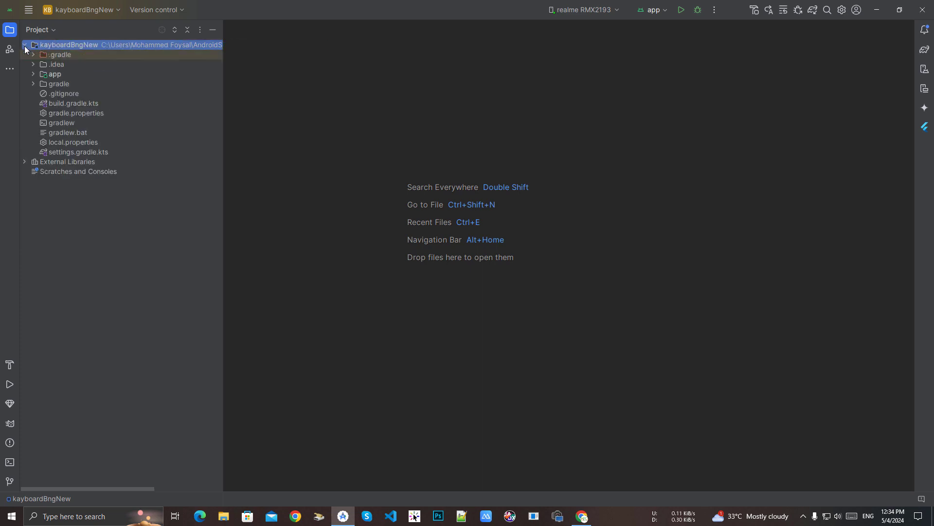
{"action": "left_click", "coordinate": [24, 46]}
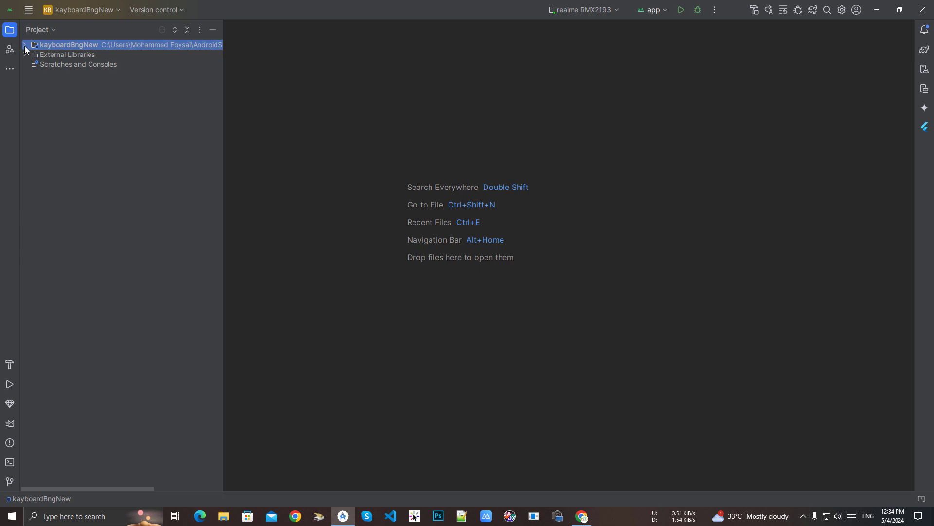
{"action": "left_click", "coordinate": [24, 46]}
{"action": "left_click", "coordinate": [25, 46]}
{"action": "left_click", "coordinate": [50, 27]}
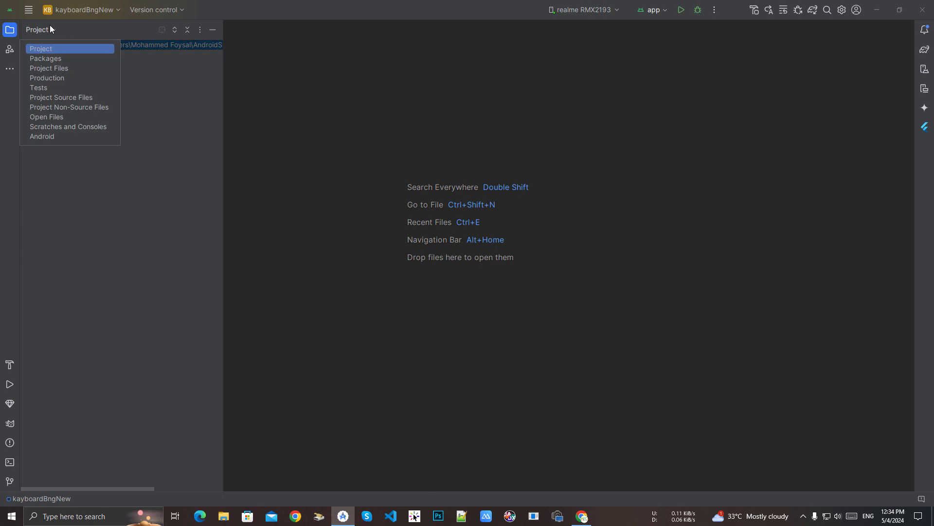
{"action": "left_click", "coordinate": [161, 45]}
Step: Enable version control integration for the kayboardBngNew project with Git as the version control system
{"action": "left_click", "coordinate": [29, 10]}
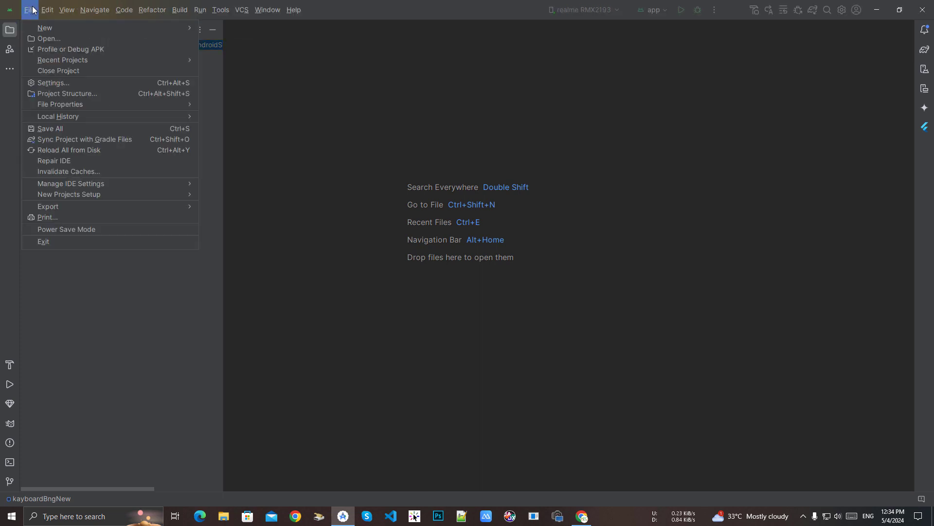
{"action": "left_click", "coordinate": [242, 10]}
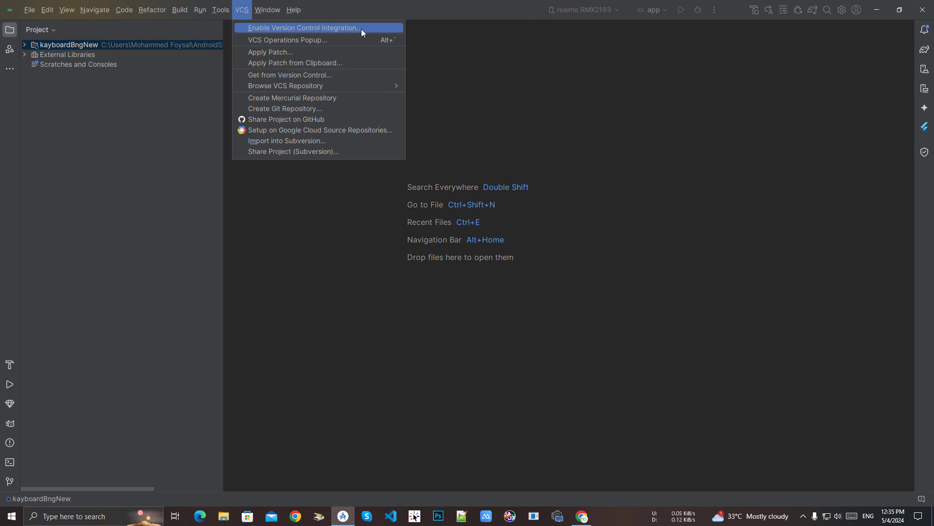
{"action": "left_click", "coordinate": [361, 28]}
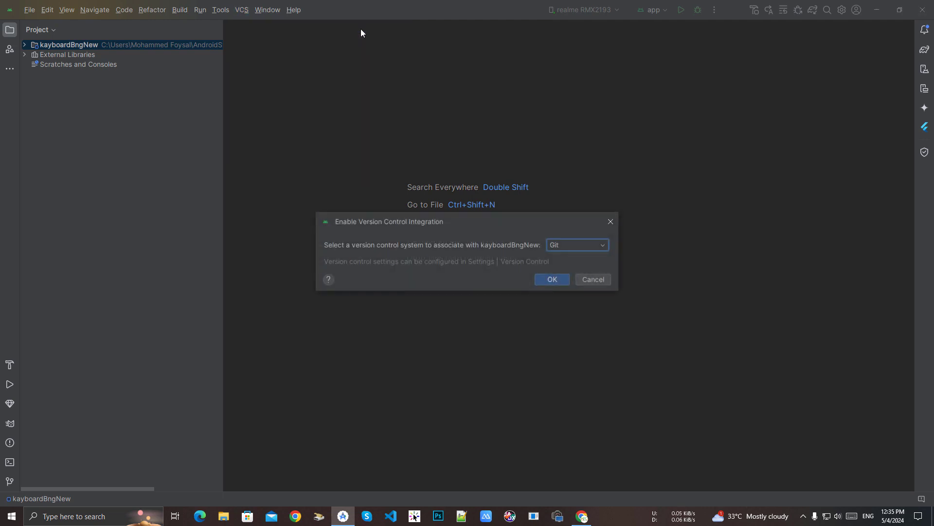
{"action": "left_click", "coordinate": [556, 279]}
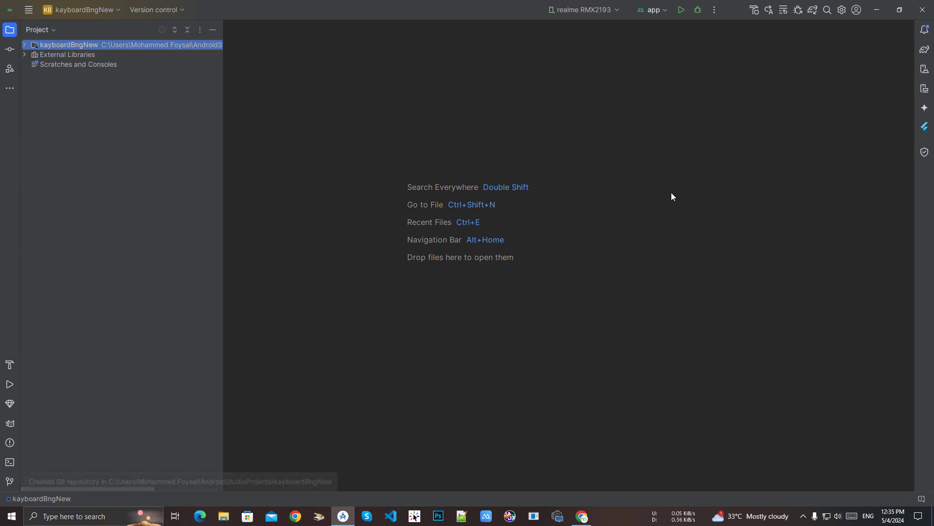
Step: Expand the kayboardBngNew project and check the version control colouring of its files, including the app folder
{"action": "left_click", "coordinate": [24, 45]}
{"action": "left_click", "coordinate": [33, 73]}
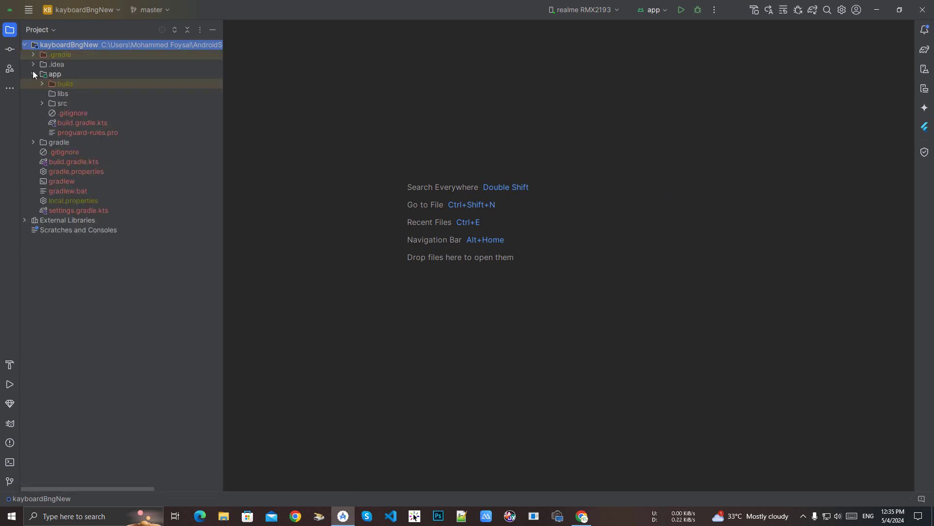
{"action": "left_click", "coordinate": [33, 73]}
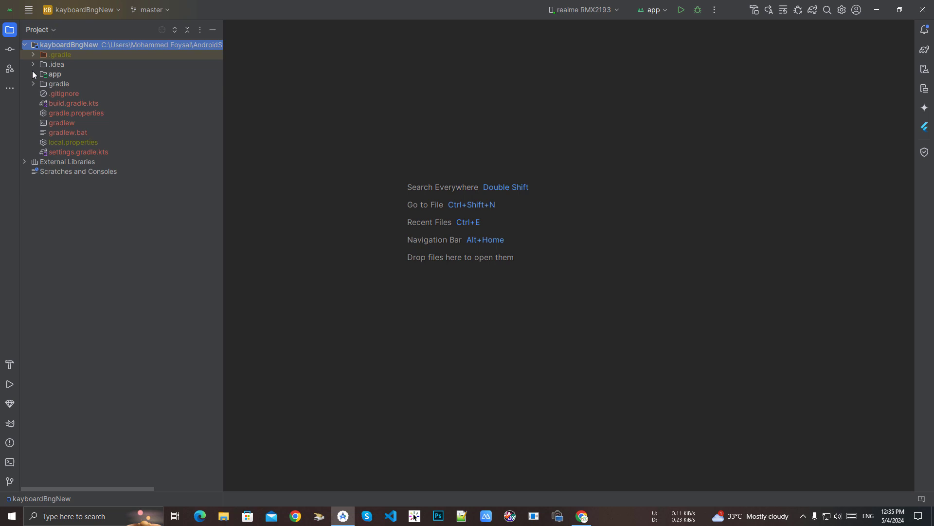
Step: Add the whole kayboardBngNew project folder to Git
{"action": "left_click", "coordinate": [24, 45]}
{"action": "right_click", "coordinate": [65, 46]}
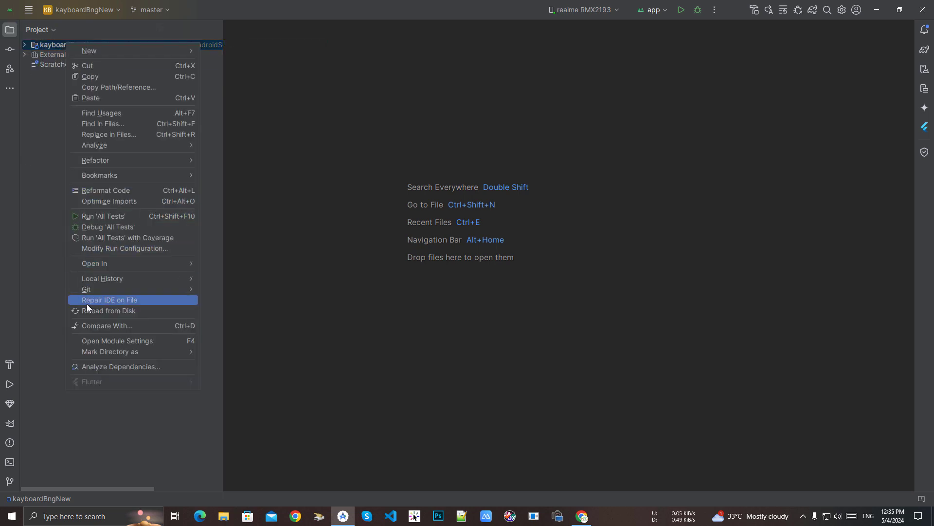
{"action": "mouse_move", "coordinate": [96, 292]}
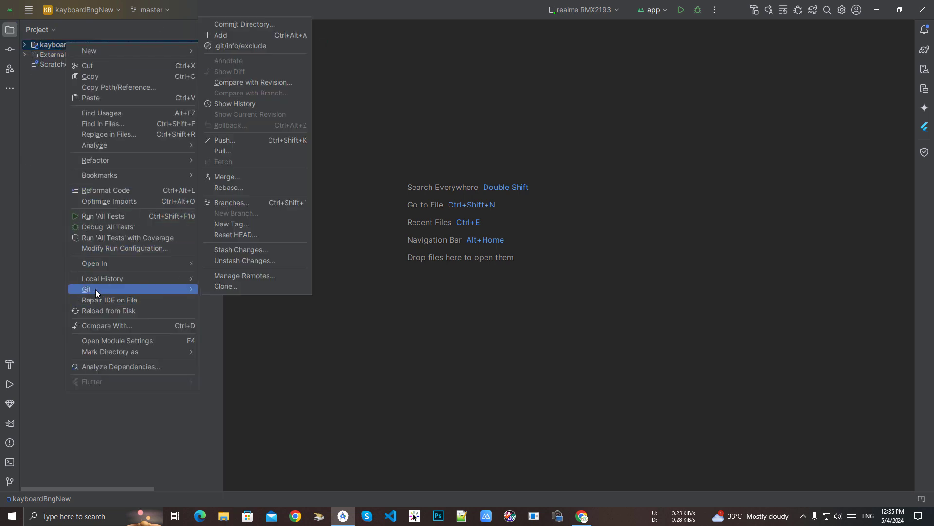
{"action": "left_click", "coordinate": [256, 36]}
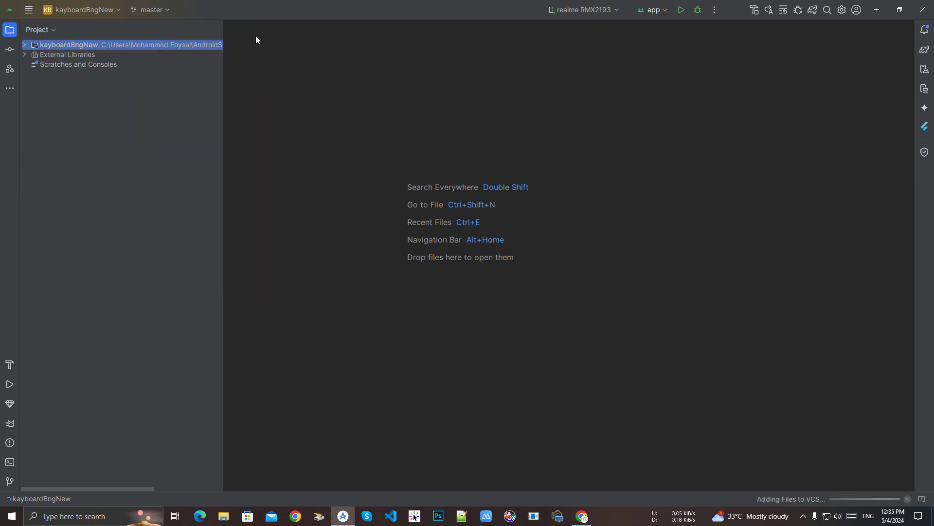
{"action": "left_click", "coordinate": [24, 44]}
{"action": "left_click", "coordinate": [24, 44]}
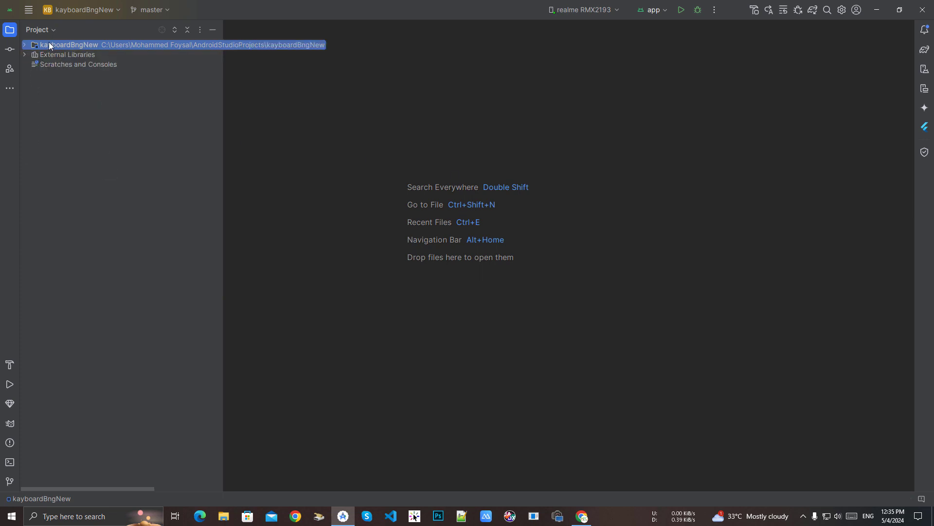
Step: Prepare a commit of the kayboardBngNew directory with the message "Android Bangla keyboard V1.0"
{"action": "right_click", "coordinate": [50, 44]}
{"action": "mouse_move", "coordinate": [89, 283]}
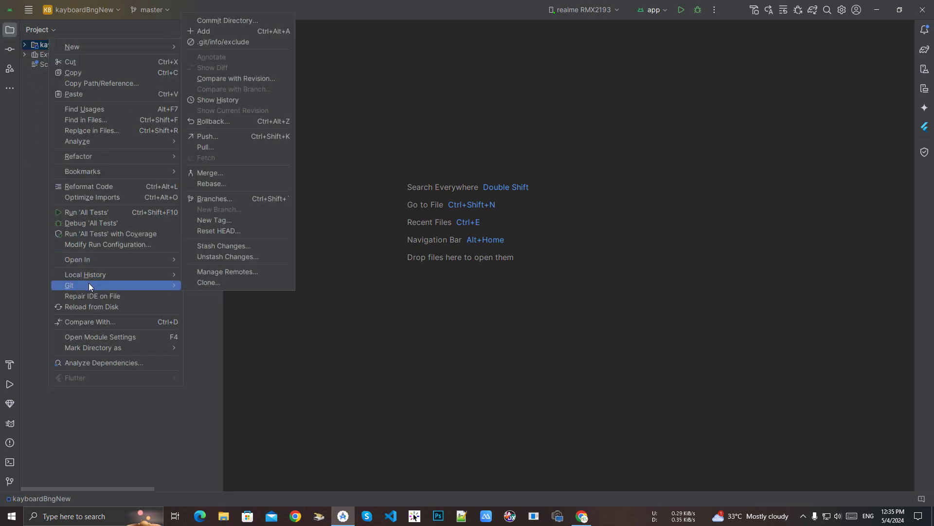
{"action": "left_click", "coordinate": [256, 21]}
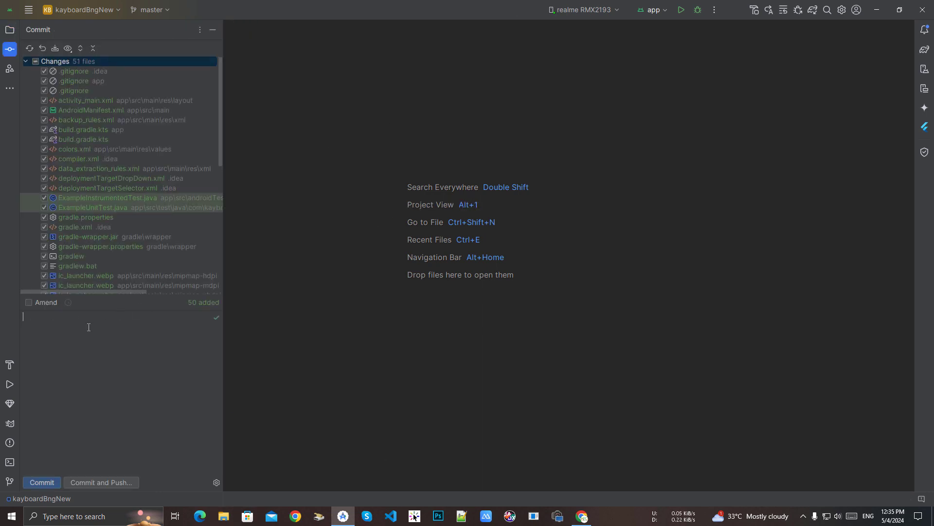
{"action": "type", "text": "AndroidBanglakeyboard"}
{"action": "left_click_drag", "start_coordinate": [115, 315], "coordinate": [13, 321]}
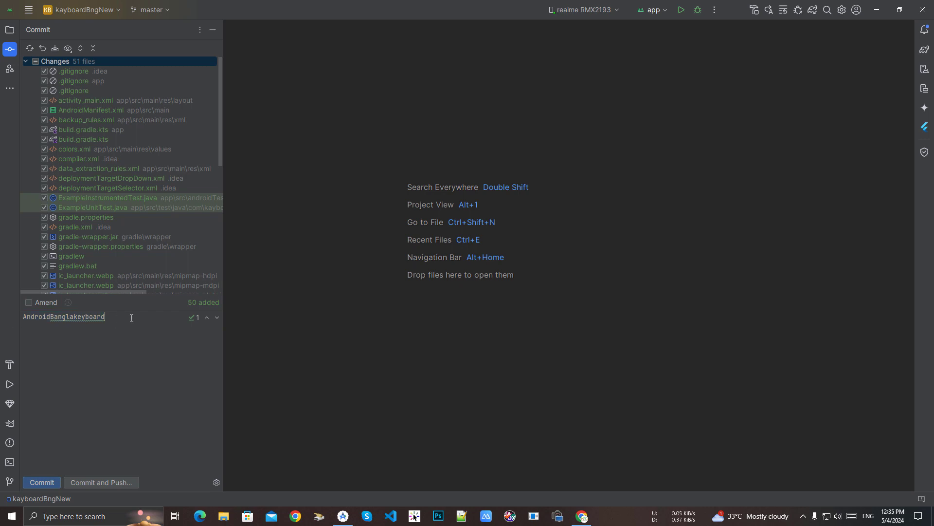
{"action": "type", "text": "V1.0"}
{"action": "left_click", "coordinate": [74, 316]}
{"action": "left_click", "coordinate": [47, 317]}
{"action": "left_click", "coordinate": [50, 317]}
{"action": "left_click", "coordinate": [143, 317]}
Step: Switch to GitHub in Chrome and inspect the AndroidBanglakeyboard repository and the commit message of Android-Navigation-Drawer-theme
{"action": "left_click", "coordinate": [581, 517]}
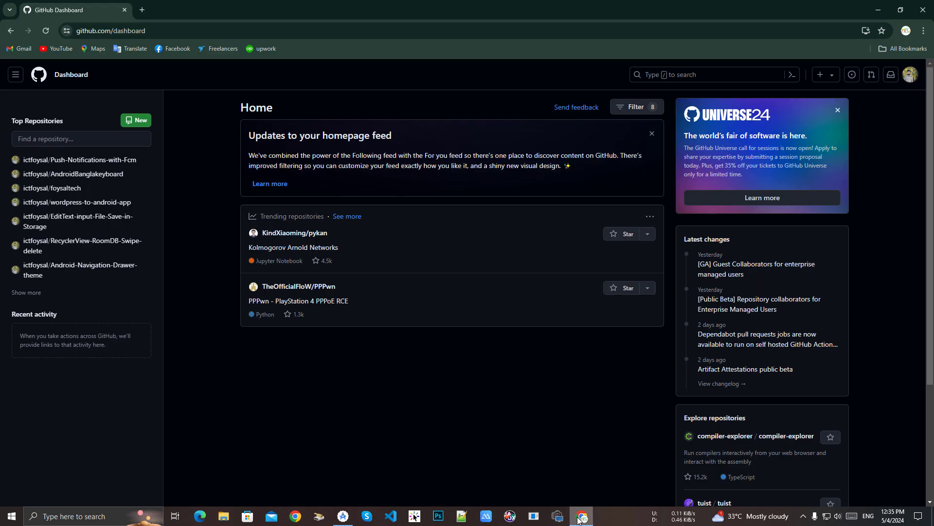
{"action": "left_click", "coordinate": [92, 175]}
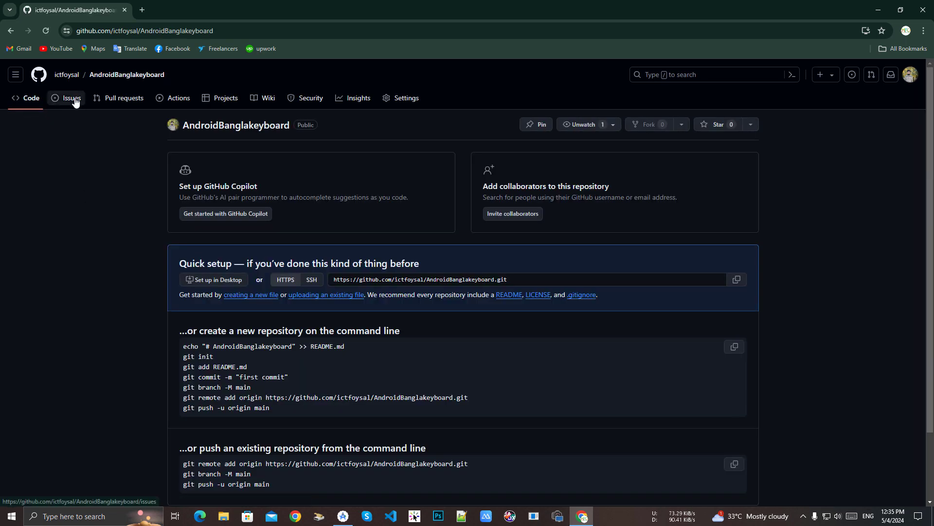
{"action": "left_click", "coordinate": [62, 78]}
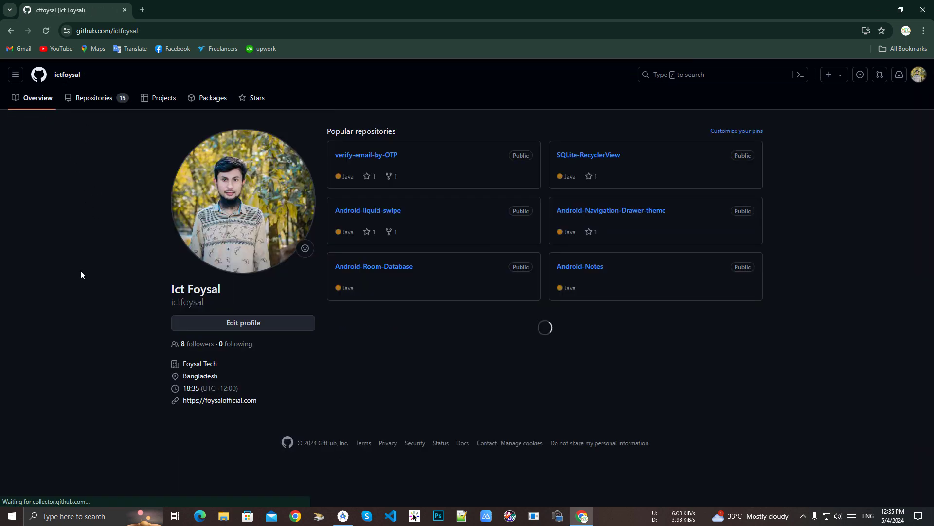
{"action": "left_click", "coordinate": [102, 95]}
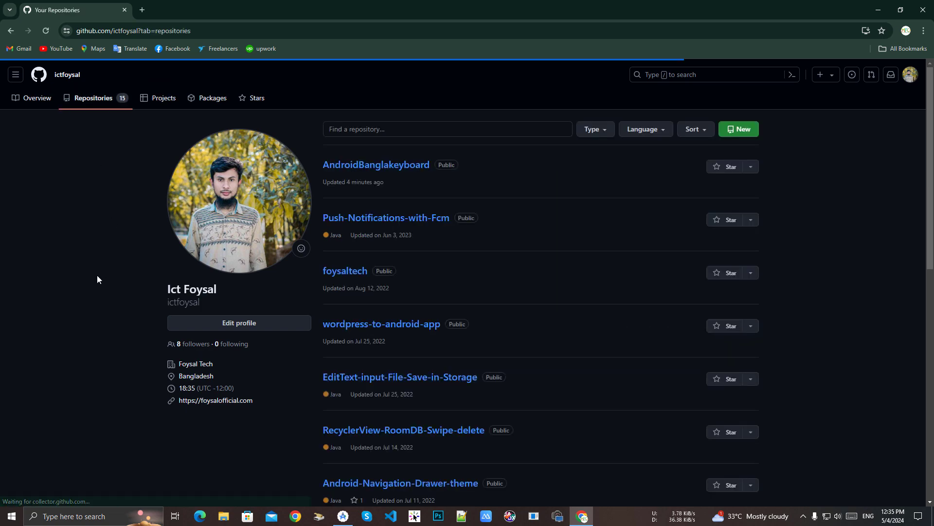
{"action": "scroll", "coordinate": [352, 267], "scroll_direction": "down", "scroll_amount": 4}
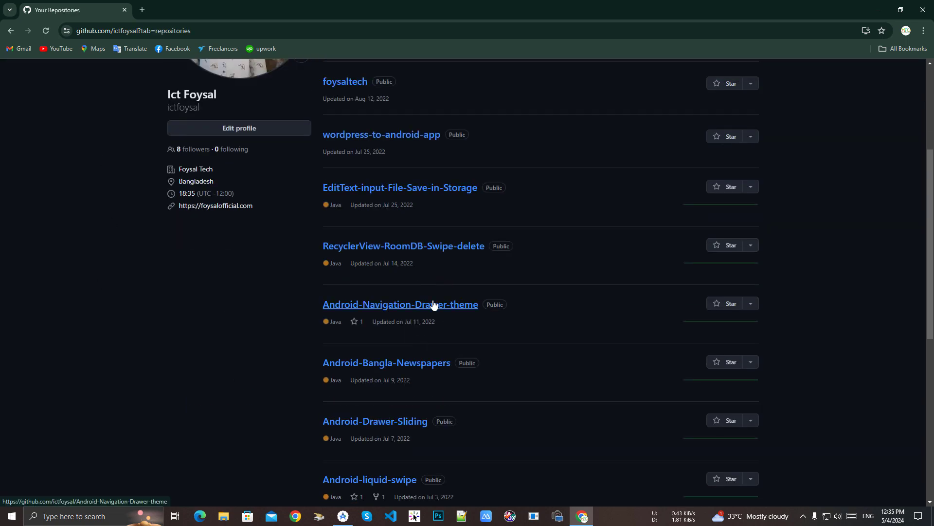
{"action": "left_click", "coordinate": [463, 305]}
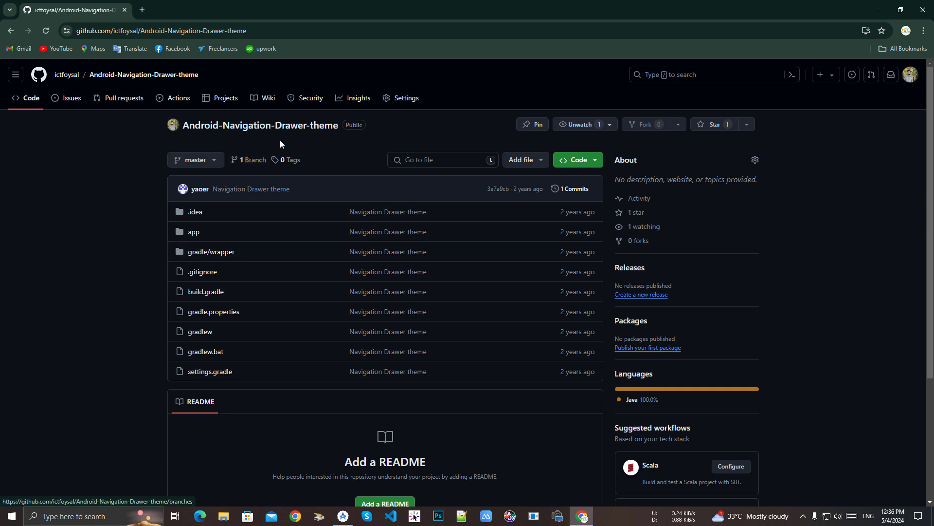
Step: Go back to the GitHub profile and examine the files and commit message of the Android-Room-Database repository
{"action": "left_click", "coordinate": [146, 78]}
{"action": "left_click", "coordinate": [78, 74]}
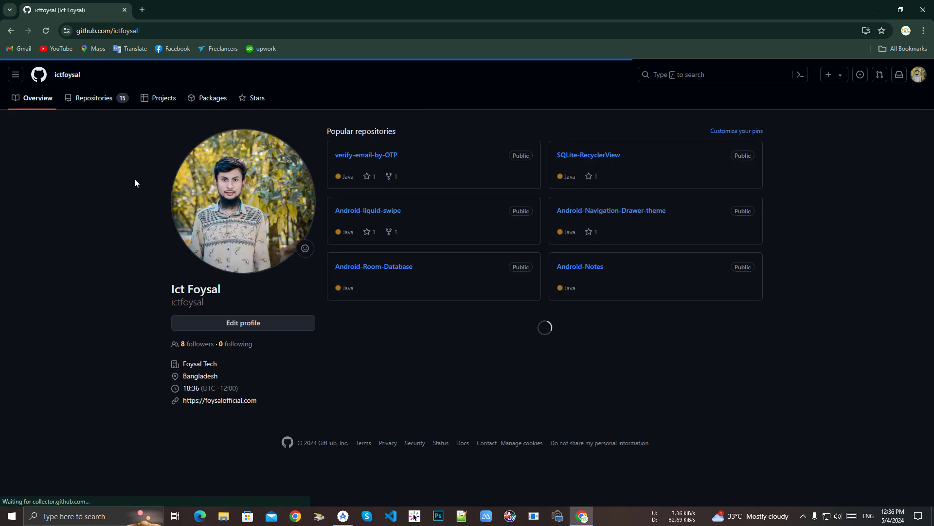
{"action": "scroll", "coordinate": [434, 235], "scroll_direction": "down", "scroll_amount": 1}
{"action": "scroll", "coordinate": [462, 238], "scroll_direction": "down", "scroll_amount": 2}
{"action": "scroll", "coordinate": [536, 252], "scroll_direction": "up", "scroll_amount": 2}
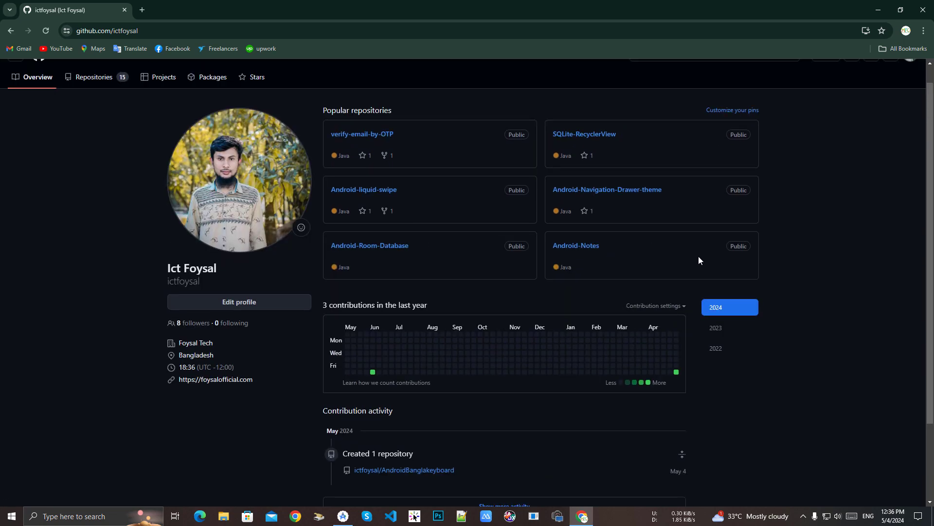
{"action": "left_click", "coordinate": [383, 246]}
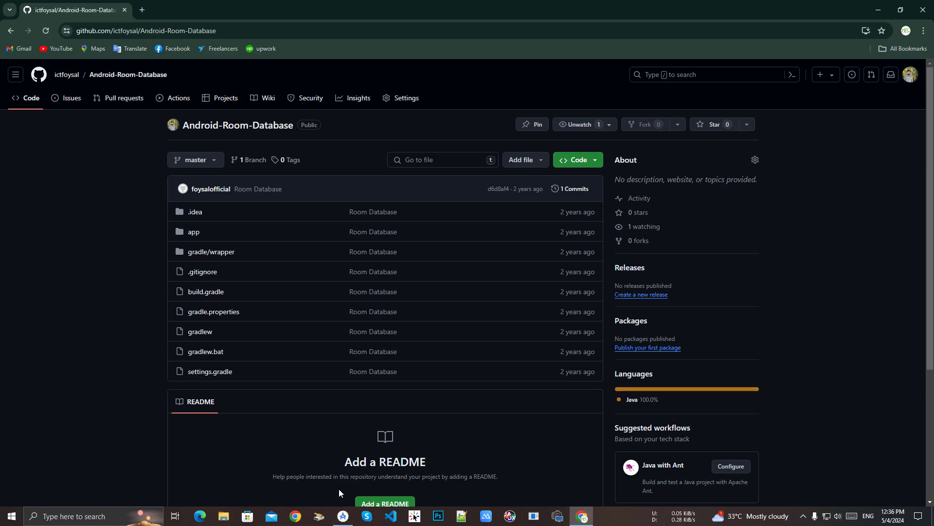
Step: Return to Android Studio, commit the checked project files and dismiss the commit notification
{"action": "left_click", "coordinate": [349, 515]}
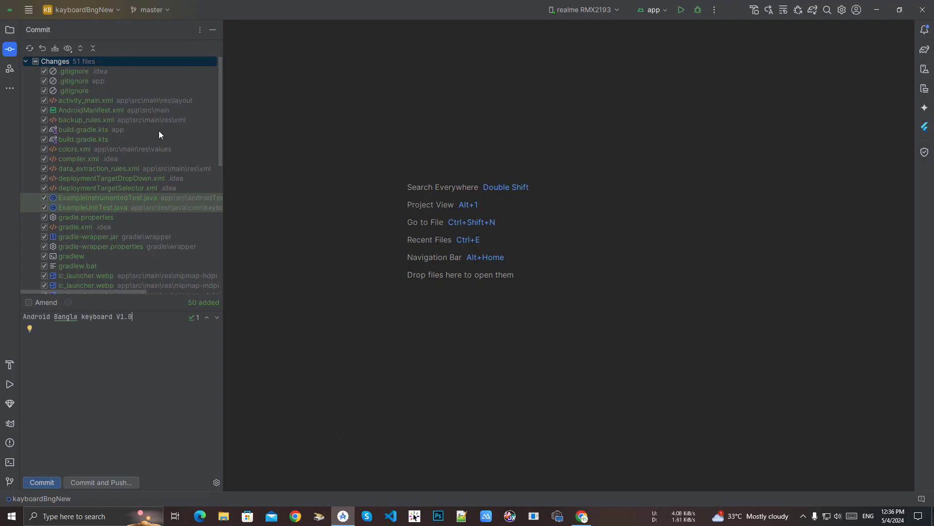
{"action": "left_click", "coordinate": [26, 62]}
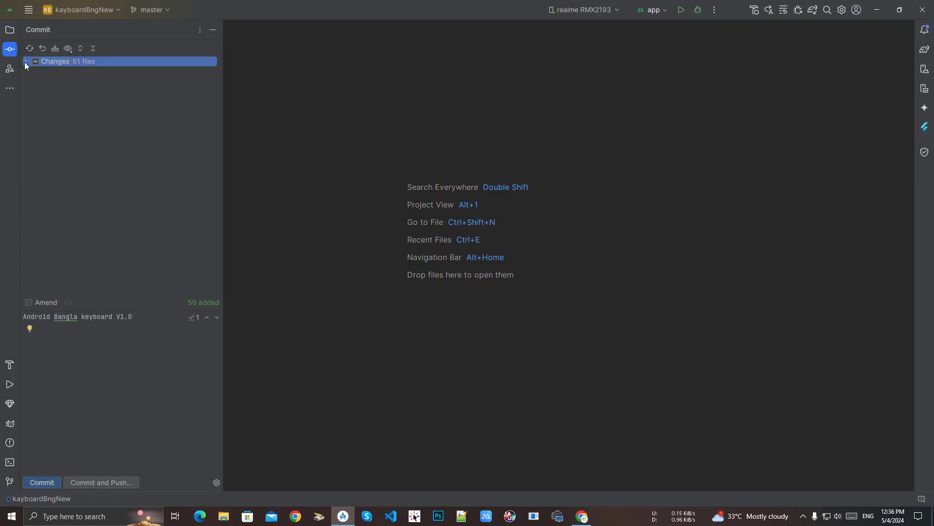
{"action": "left_click", "coordinate": [25, 62]}
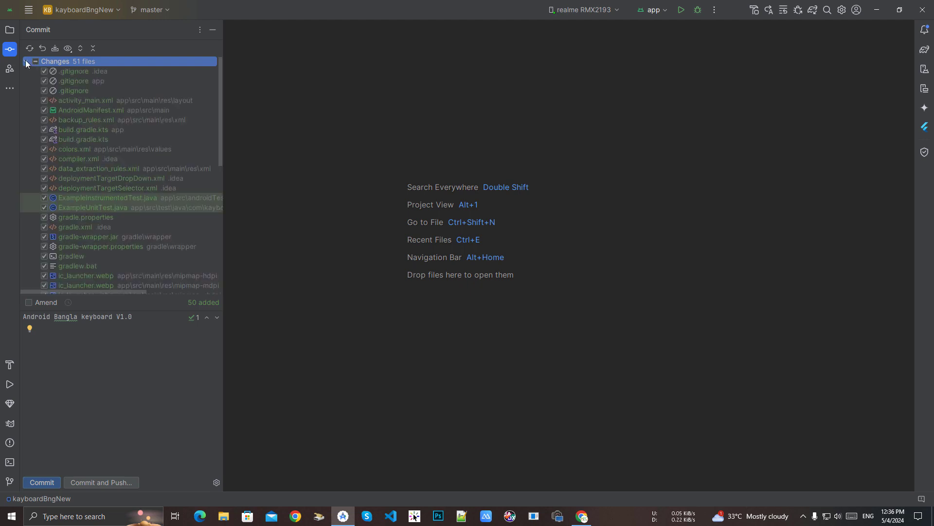
{"action": "left_click", "coordinate": [26, 62]}
{"action": "left_click", "coordinate": [45, 485]}
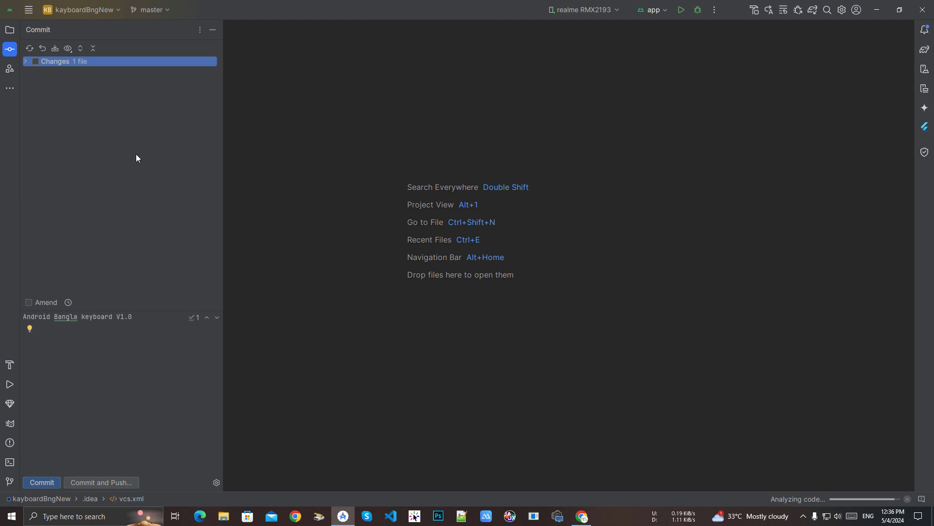
{"action": "left_click", "coordinate": [815, 500]}
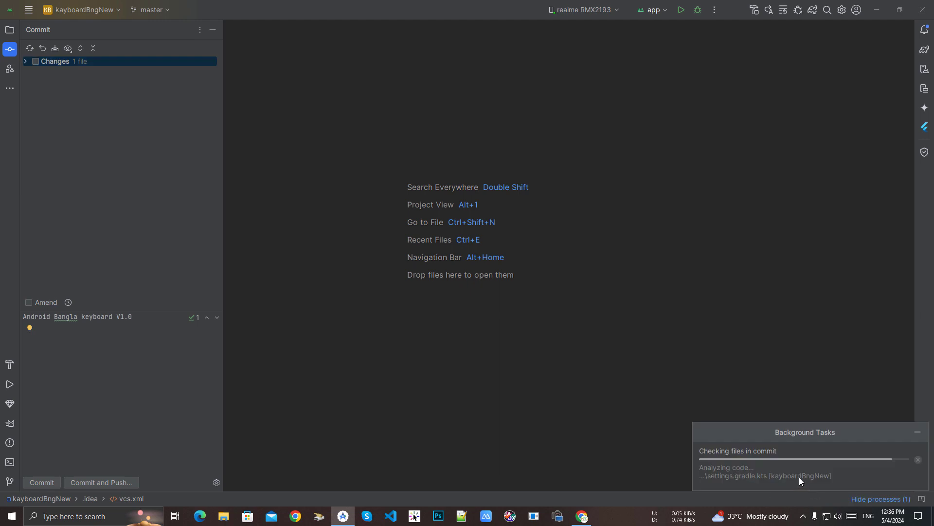
{"action": "left_click", "coordinate": [893, 500]}
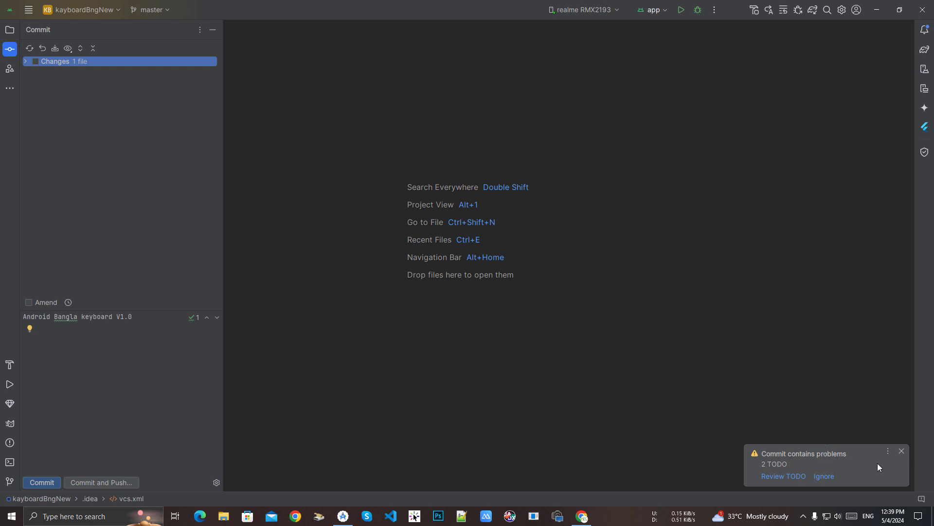
{"action": "left_click", "coordinate": [902, 451]}
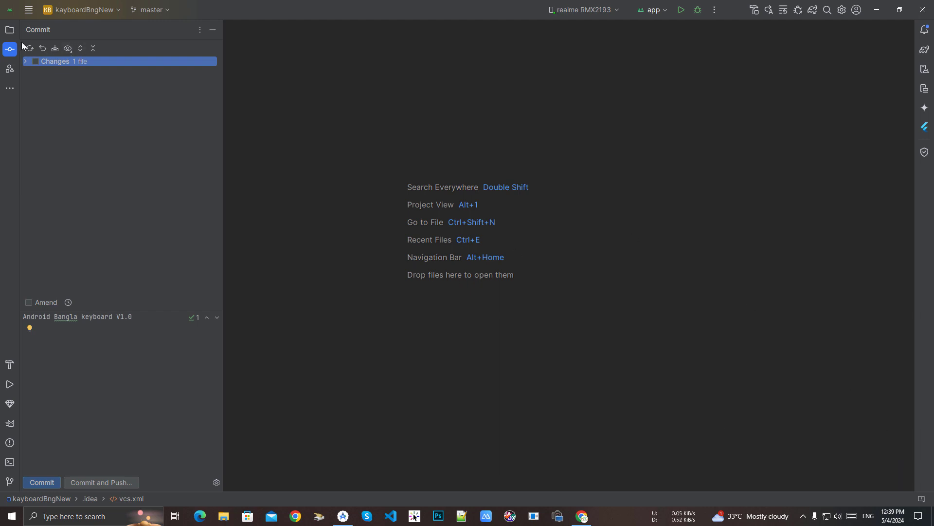
Step: Start a Git push of the kayboardBngNew project and open the remote definition for the master branch
{"action": "left_click", "coordinate": [9, 30]}
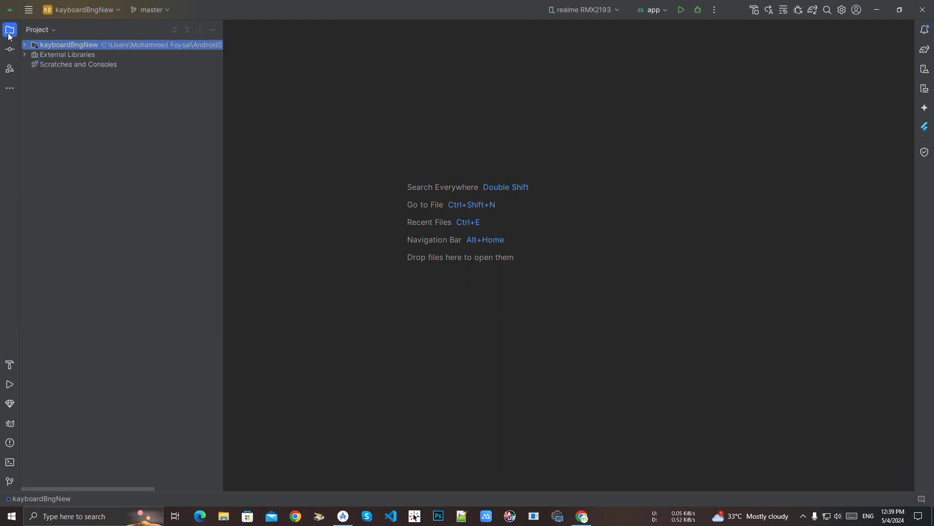
{"action": "right_click", "coordinate": [66, 44]}
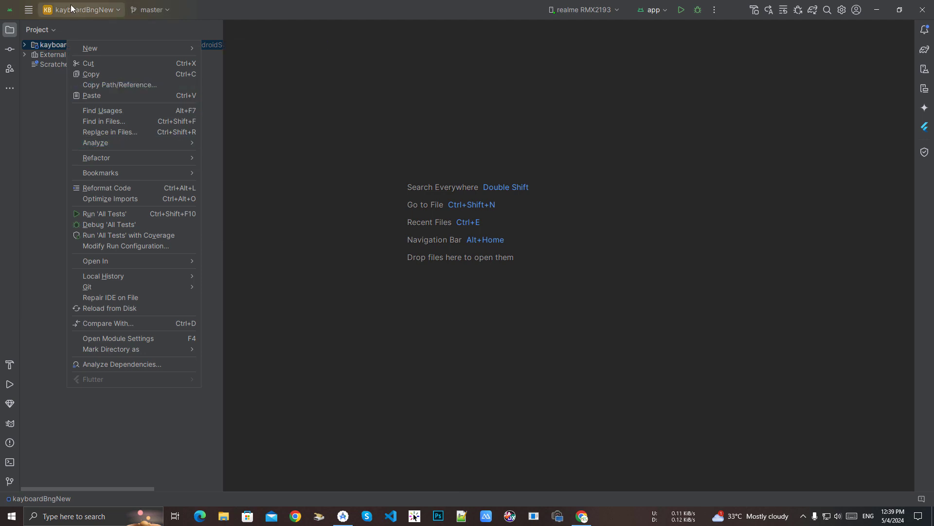
{"action": "left_click", "coordinate": [28, 10]}
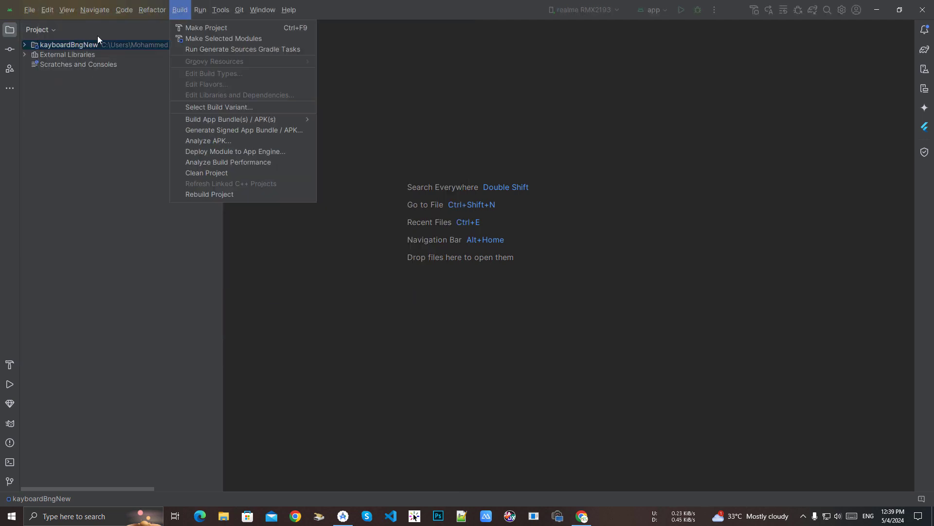
{"action": "left_click", "coordinate": [54, 46]}
{"action": "right_click", "coordinate": [56, 46]}
{"action": "mouse_move", "coordinate": [82, 288]}
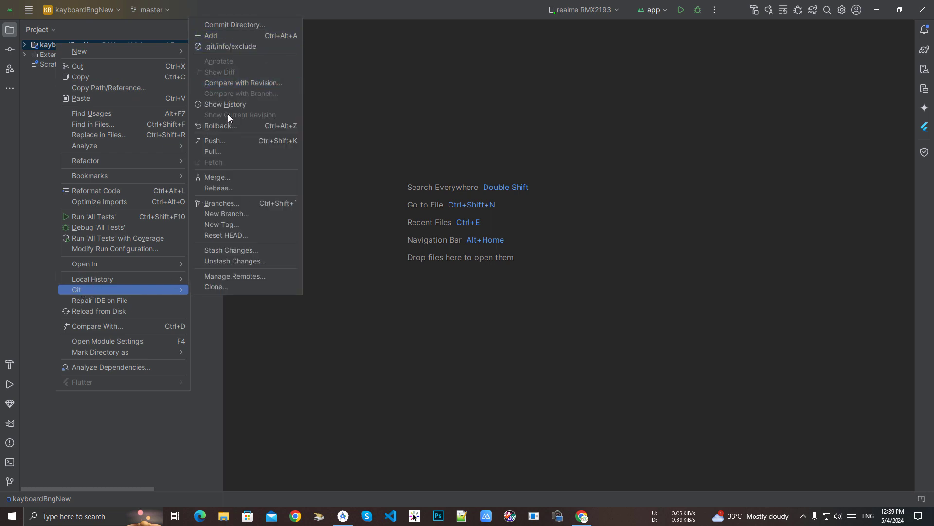
{"action": "left_click", "coordinate": [226, 141]}
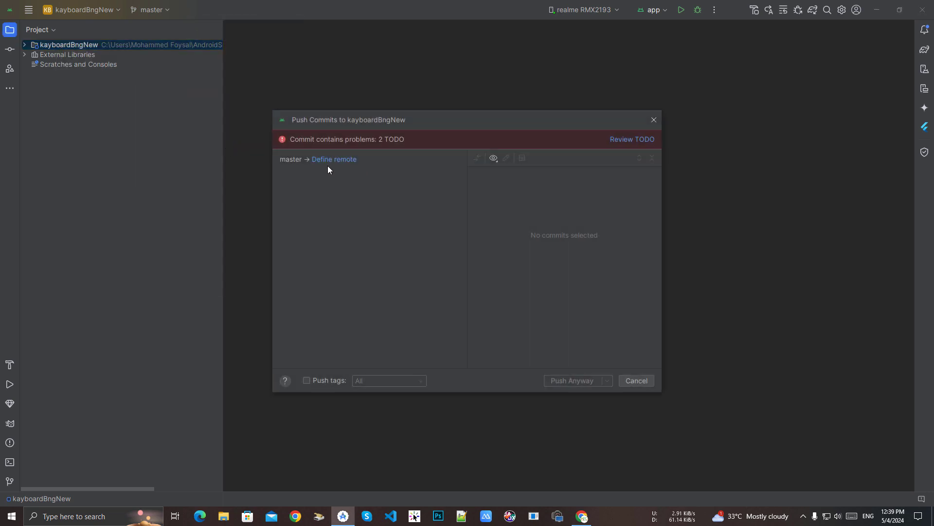
{"action": "left_click", "coordinate": [349, 163]}
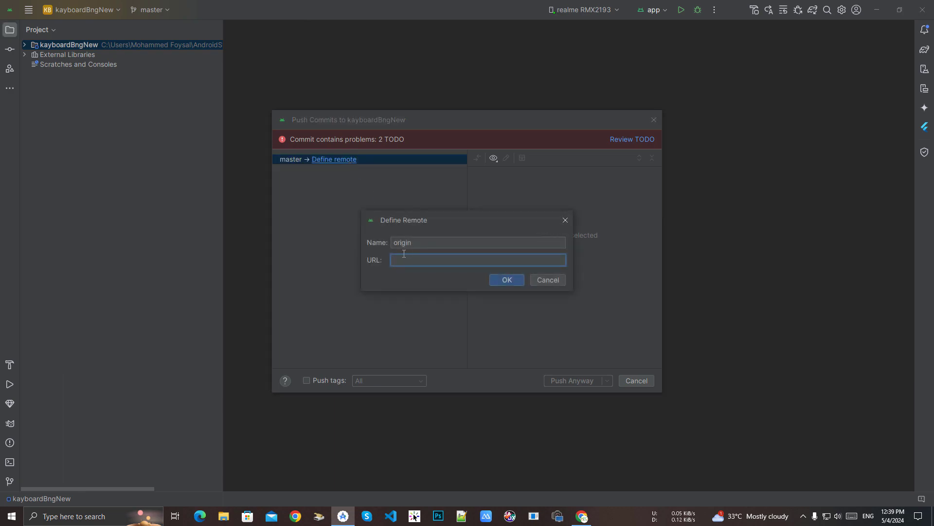
Step: Copy the HTTPS URL of the AndroidBanglakeyboard repository from GitHub in Chrome and return to Android Studio
{"action": "left_click", "coordinate": [595, 513]}
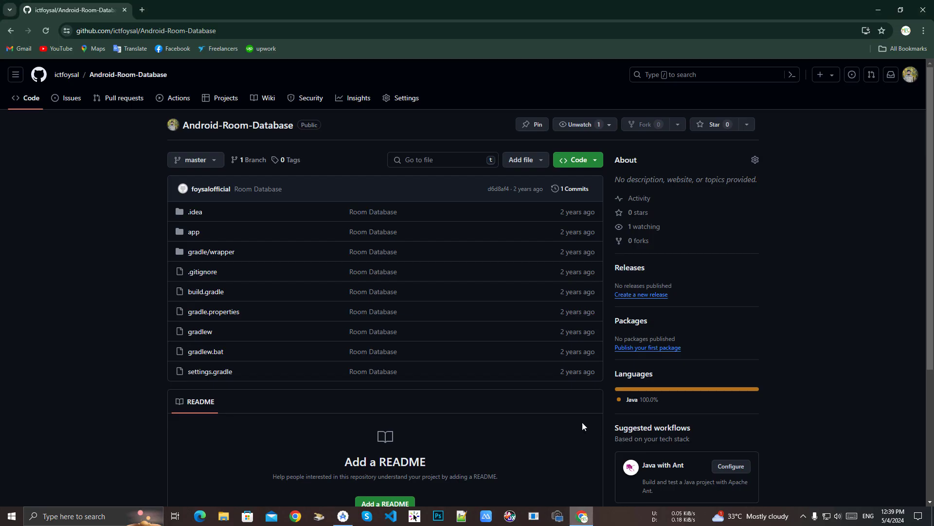
{"action": "left_click", "coordinate": [75, 76]}
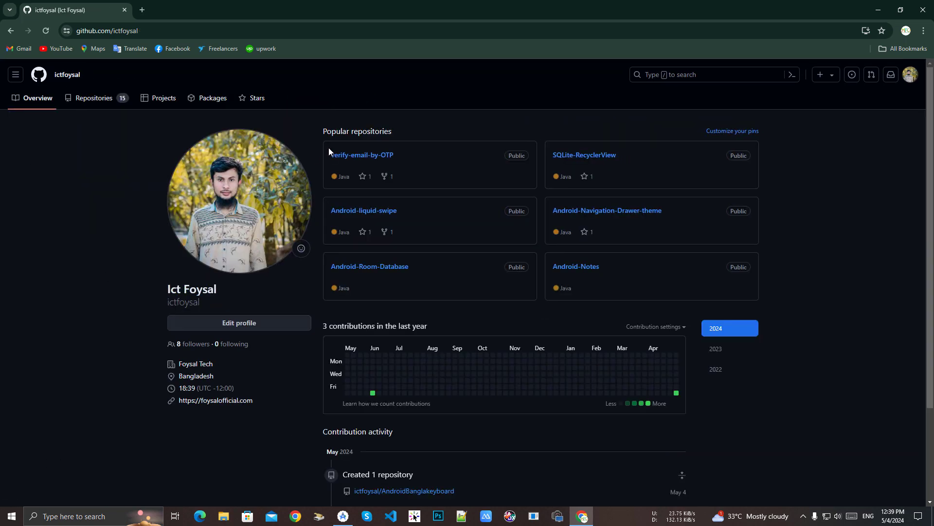
{"action": "left_click", "coordinate": [93, 98]}
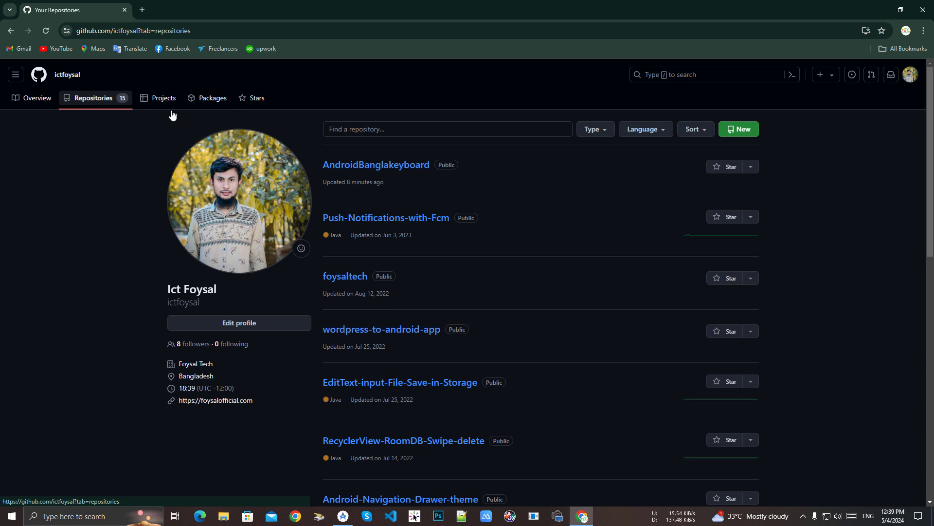
{"action": "left_click", "coordinate": [388, 168]}
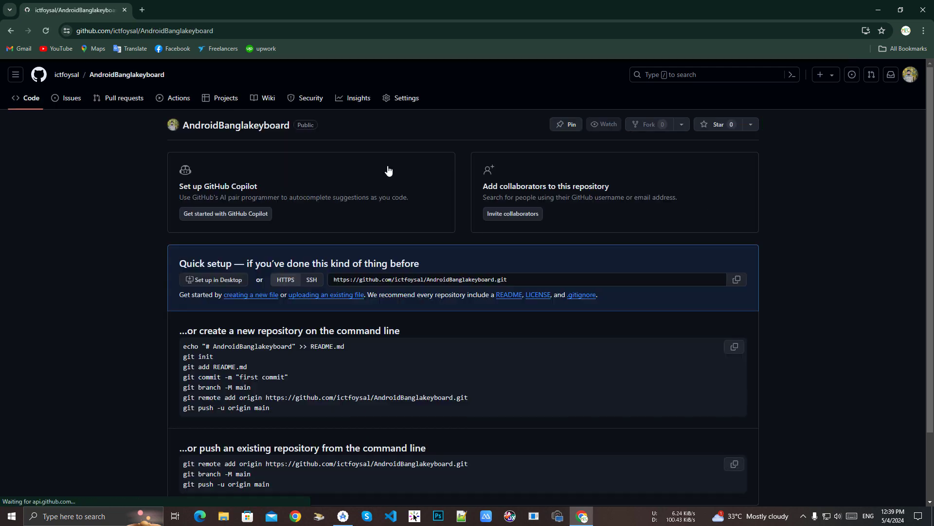
{"action": "left_click", "coordinate": [737, 282]}
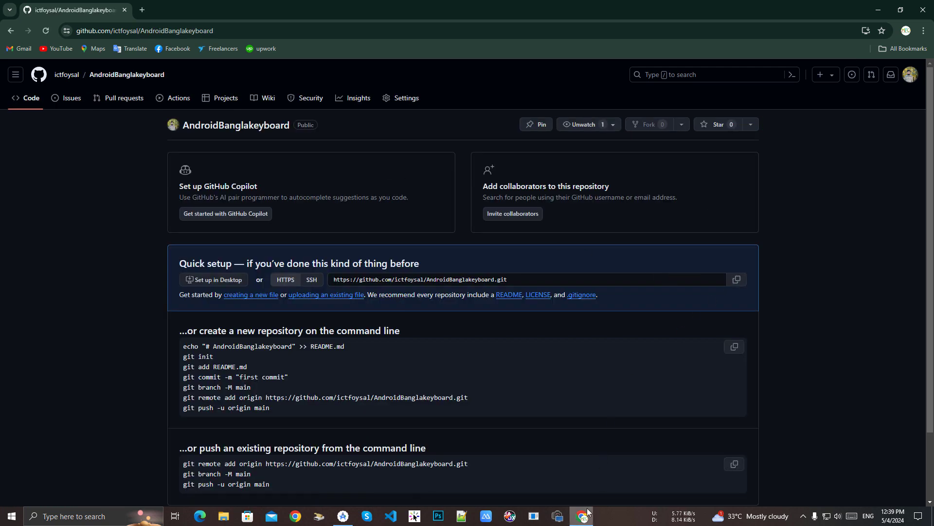
{"action": "left_click", "coordinate": [343, 516]}
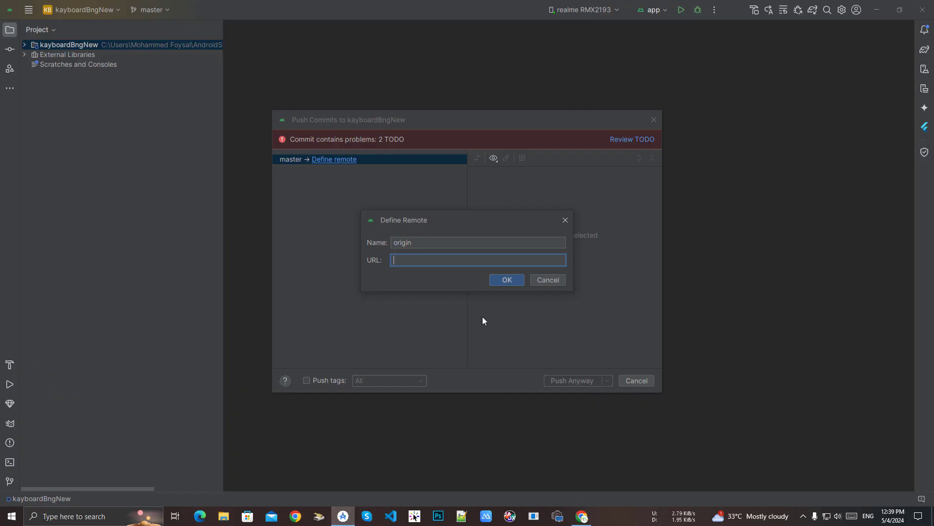
Step: Define the remote origin with the copied HTTPS URL of the AndroidBanglakeyboard repository
{"action": "key", "text": "ctrl+v"}
{"action": "left_click", "coordinate": [499, 280]}
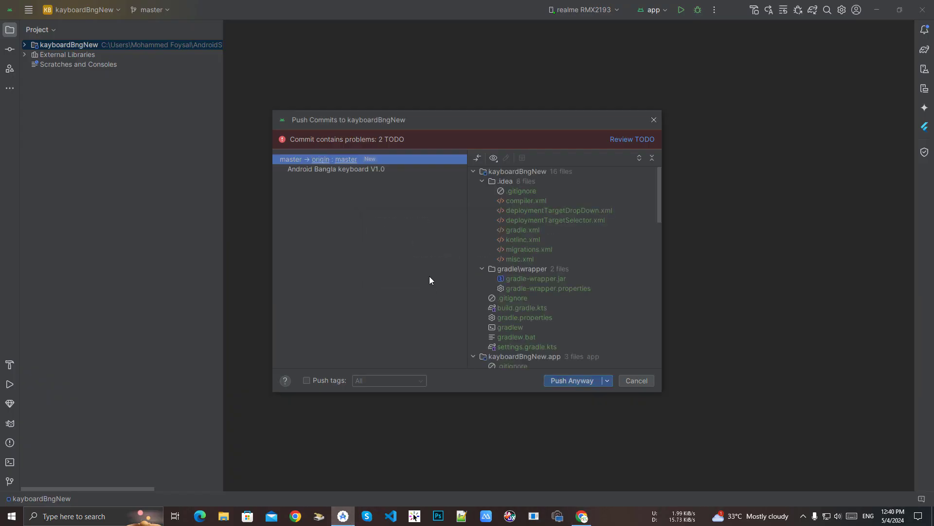
Step: Collapse the file groups of the Android Bangla keyboard V1.0 commit and examine which kayboardBngNew modules and files it includes
{"action": "left_click", "coordinate": [473, 171]}
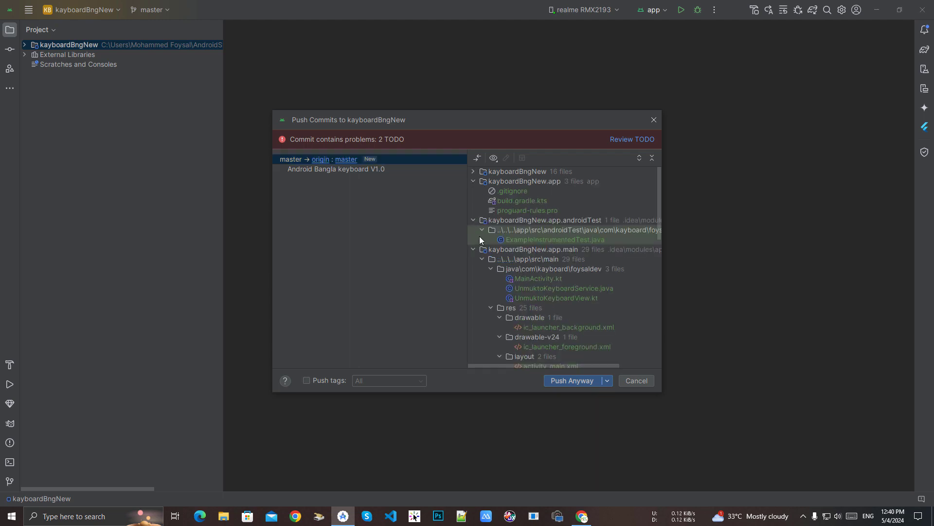
{"action": "left_click", "coordinate": [470, 180]}
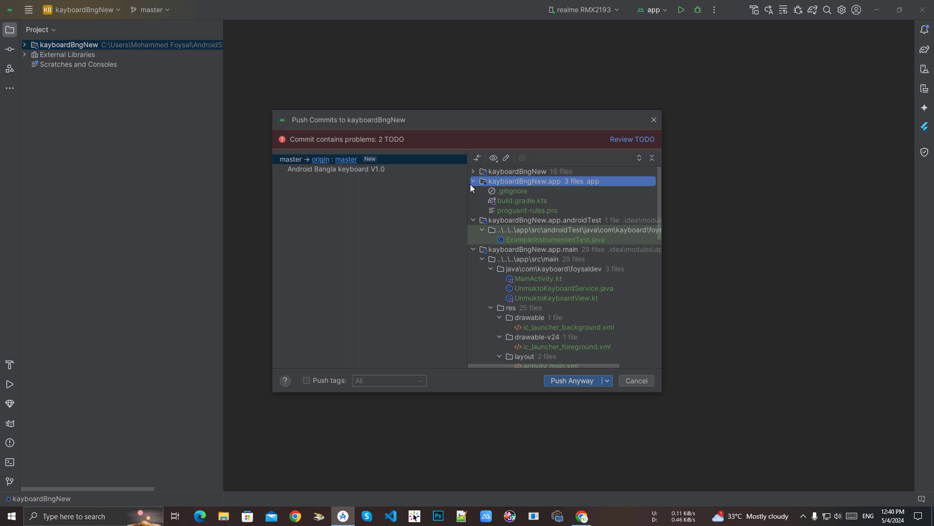
{"action": "left_click", "coordinate": [473, 182]}
{"action": "left_click", "coordinate": [474, 191]}
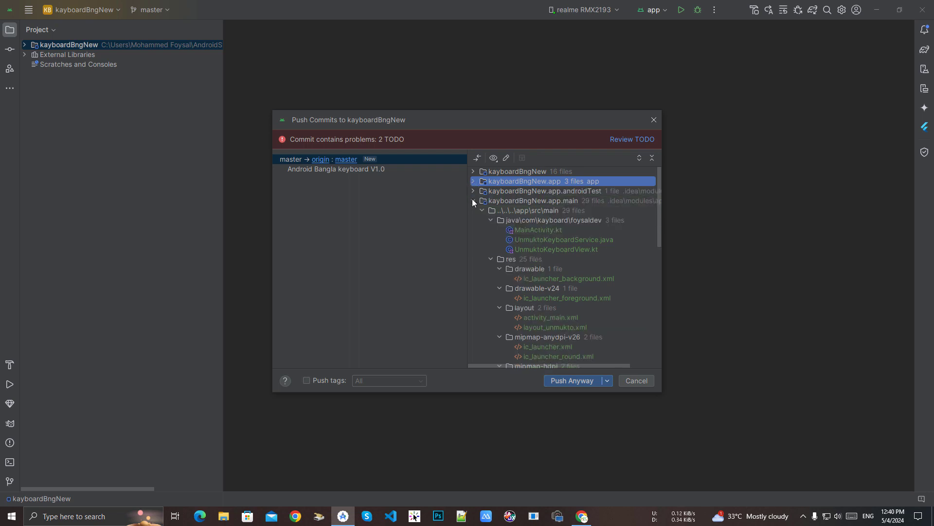
{"action": "left_click", "coordinate": [473, 200]}
{"action": "left_click", "coordinate": [473, 211]}
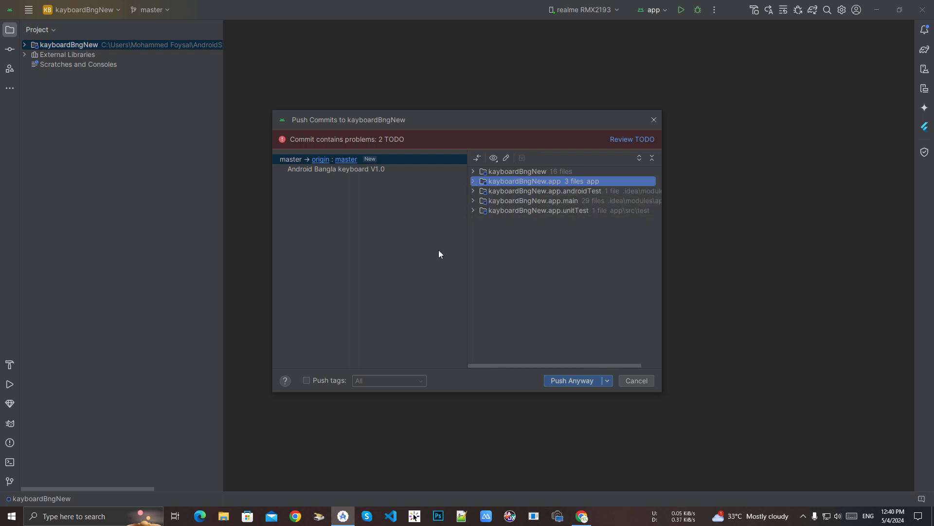
{"action": "left_click", "coordinate": [439, 253]}
{"action": "left_click", "coordinate": [511, 246]}
{"action": "left_click", "coordinate": [473, 171]}
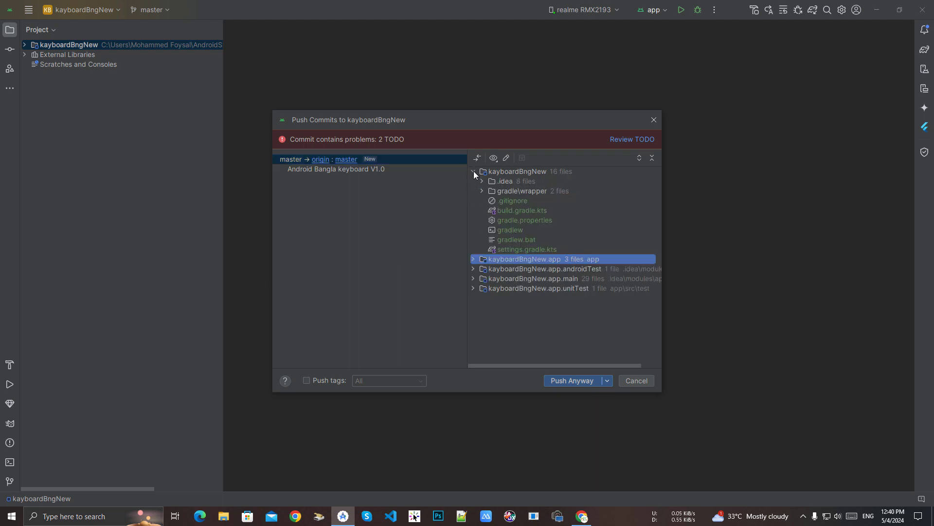
{"action": "left_click", "coordinate": [473, 172]}
{"action": "left_click", "coordinate": [573, 171]}
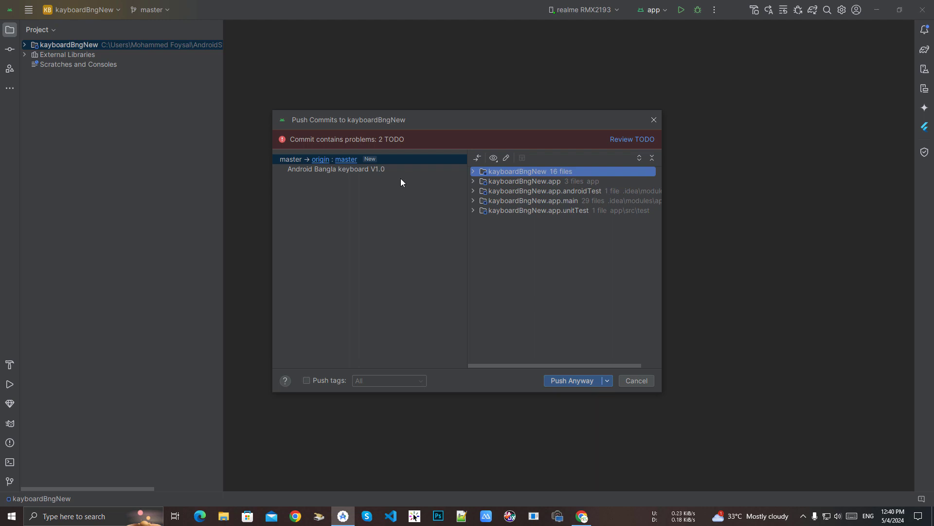
Step: Push the commit to origin master despite the TODO problems, logging in to GitHub with the personal access token
{"action": "left_click", "coordinate": [576, 381]}
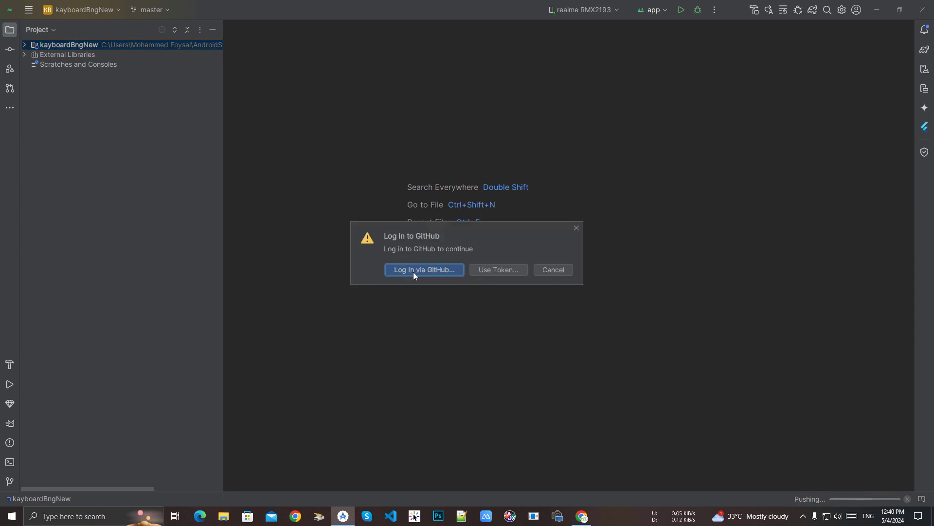
{"action": "left_click", "coordinate": [494, 272]}
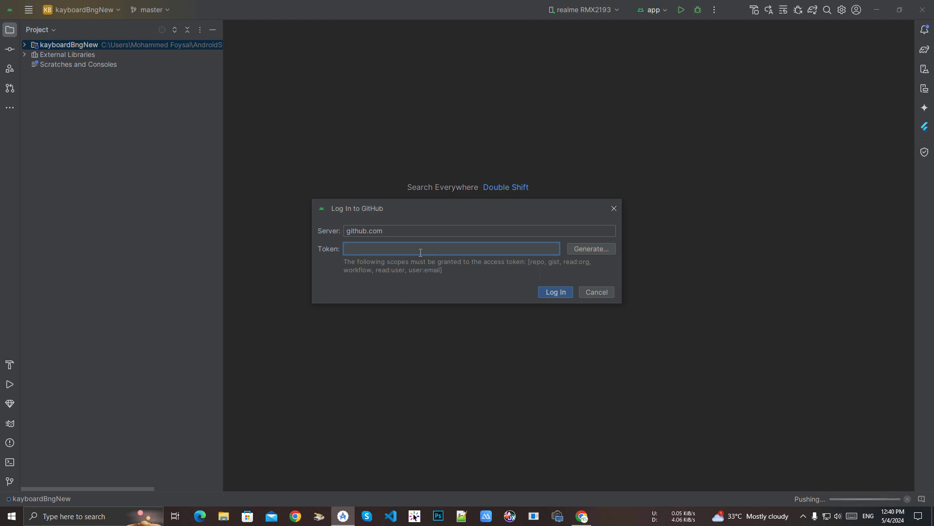
{"action": "key", "text": "ctrl+v"}
{"action": "key", "text": "super+v"}
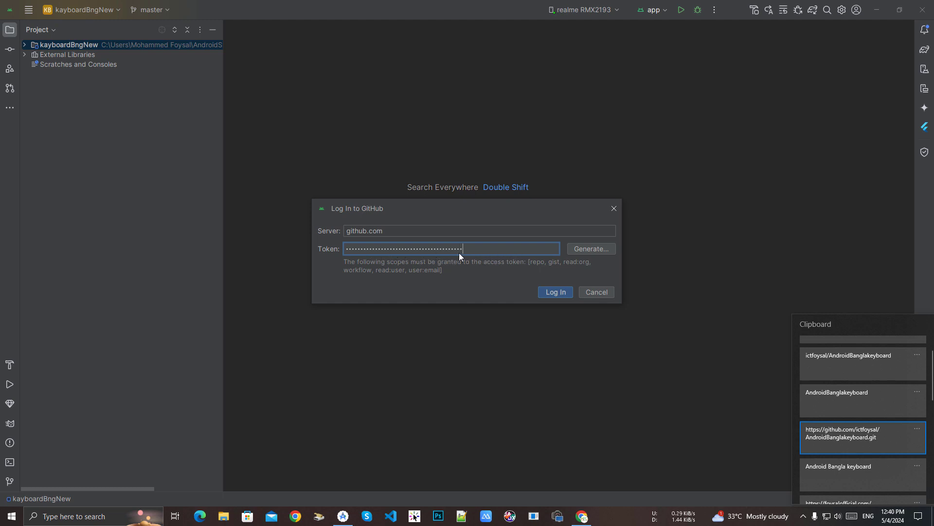
{"action": "left_click", "coordinate": [553, 295]}
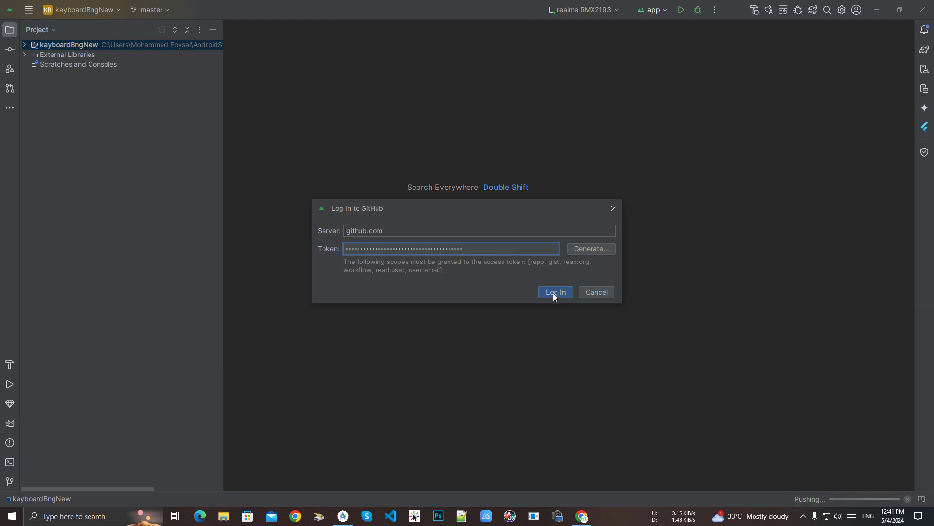
{"action": "left_click", "coordinate": [553, 293]}
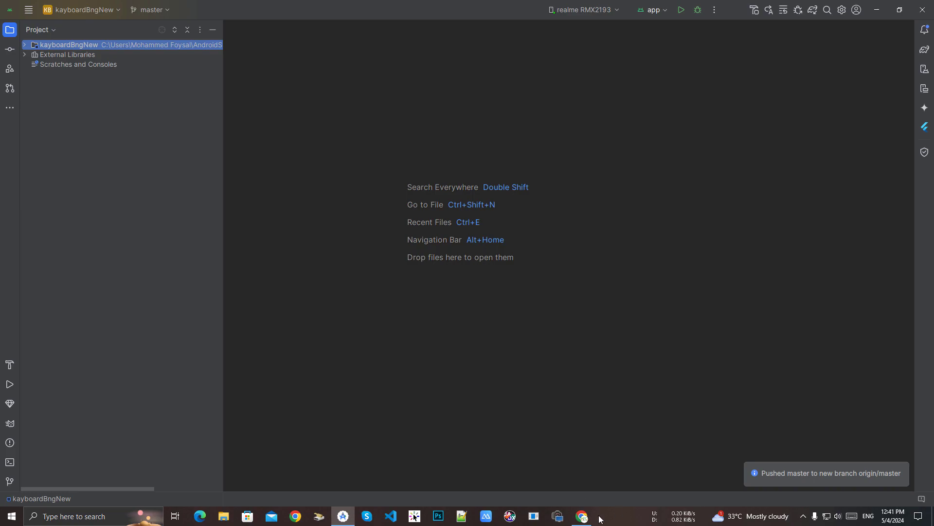
Step: Switch to Chrome, reload the AndroidBanglakeyboard repository page on GitHub and examine the pushed files
{"action": "left_click", "coordinate": [582, 516]}
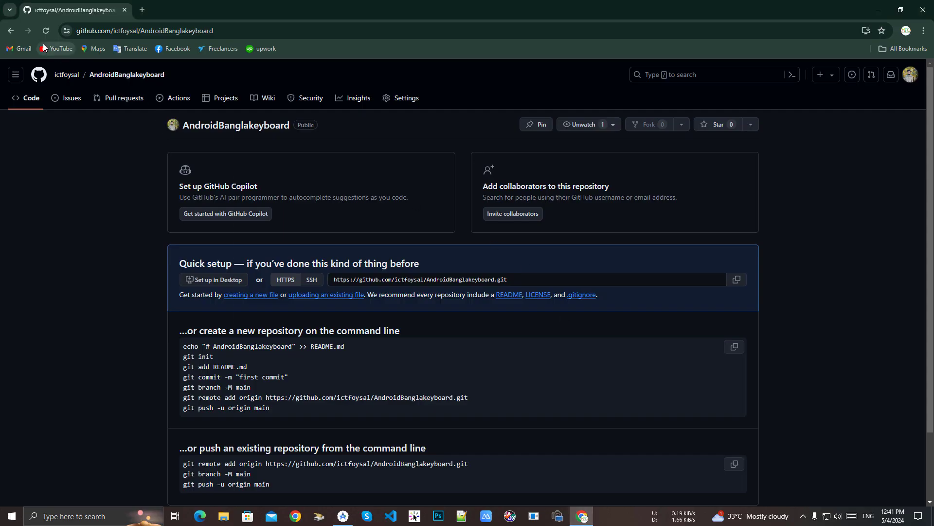
{"action": "left_click", "coordinate": [45, 31]}
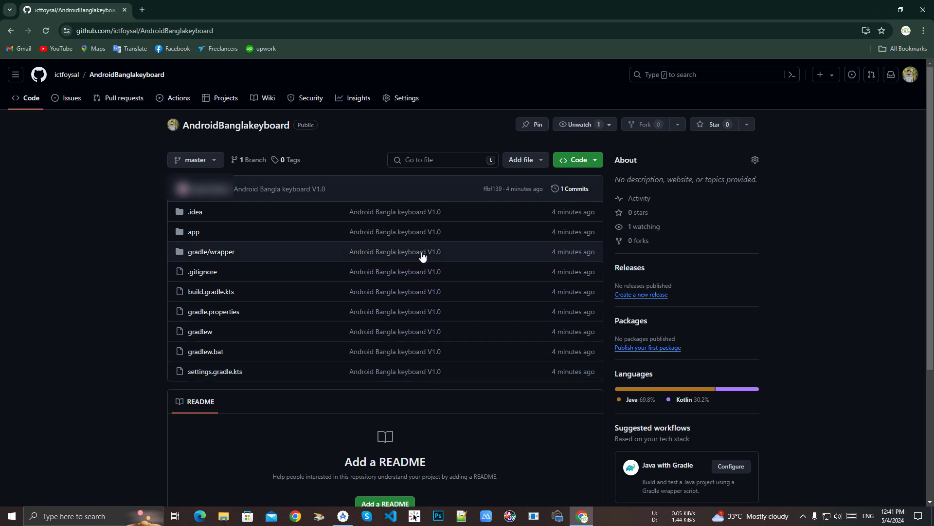
{"action": "scroll", "coordinate": [363, 273], "scroll_direction": "down", "scroll_amount": 4}
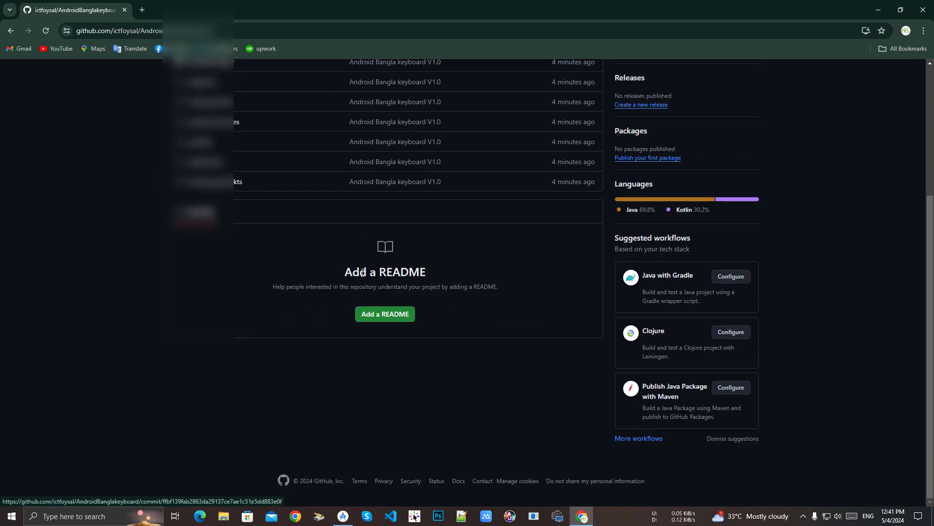
{"action": "scroll", "coordinate": [363, 272], "scroll_direction": "up", "scroll_amount": 4}
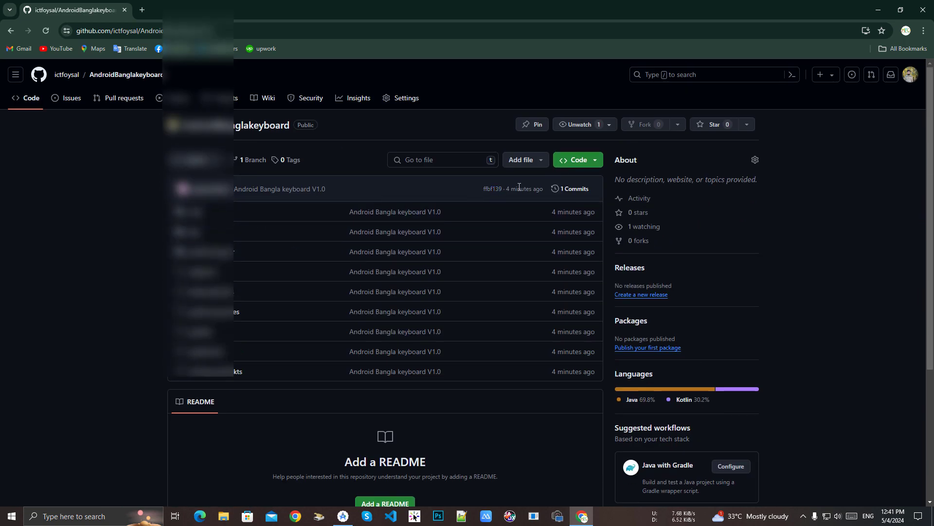
Step: Copy the HTTPS clone URL of the AndroidBanglakeyboard repository and close the clone options
{"action": "mouse_move", "coordinate": [519, 188]}
{"action": "left_click", "coordinate": [575, 161]}
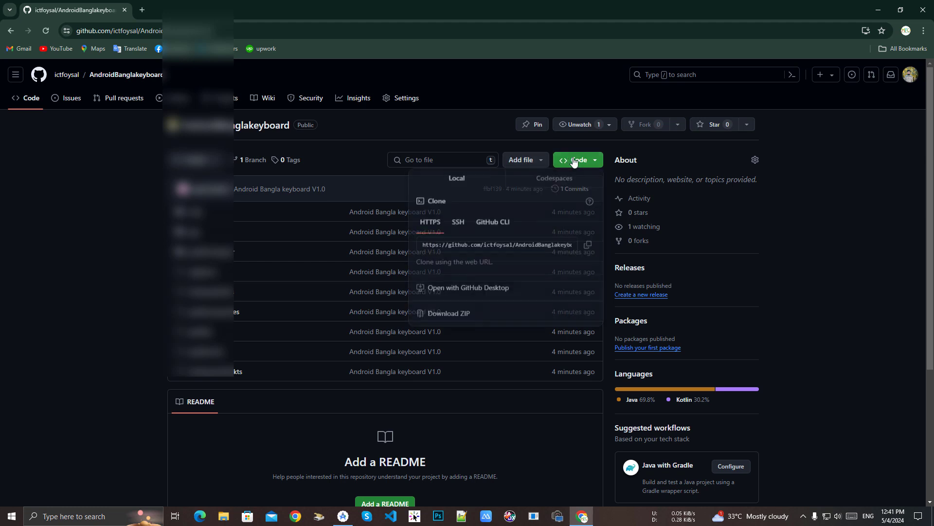
{"action": "left_click", "coordinate": [587, 247]}
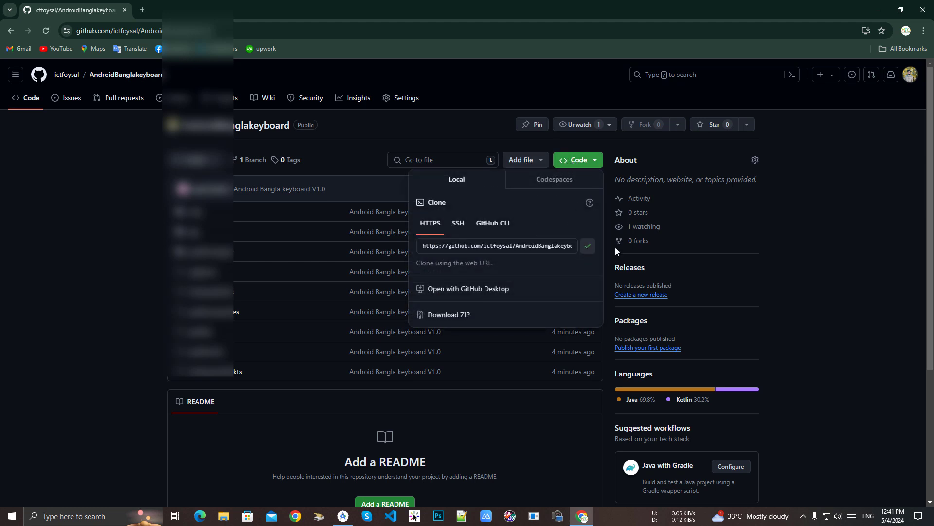
{"action": "left_click", "coordinate": [877, 237]}
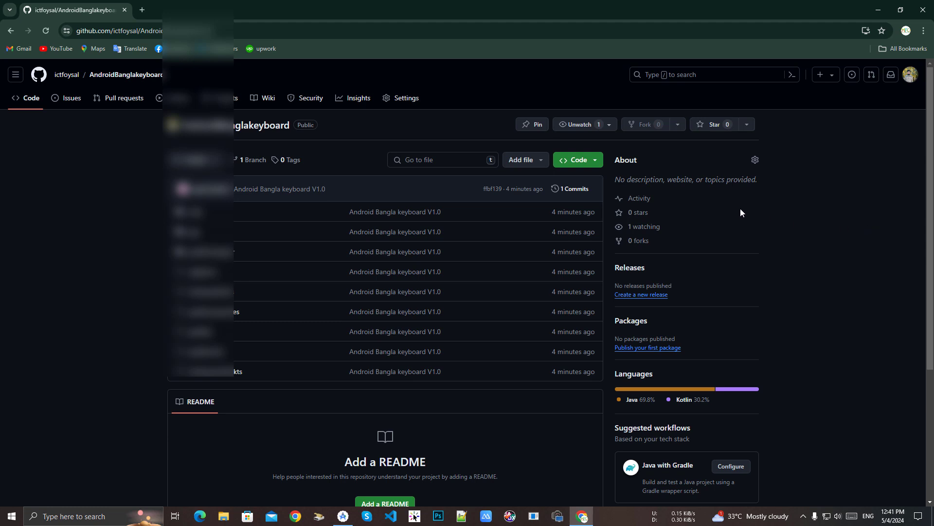